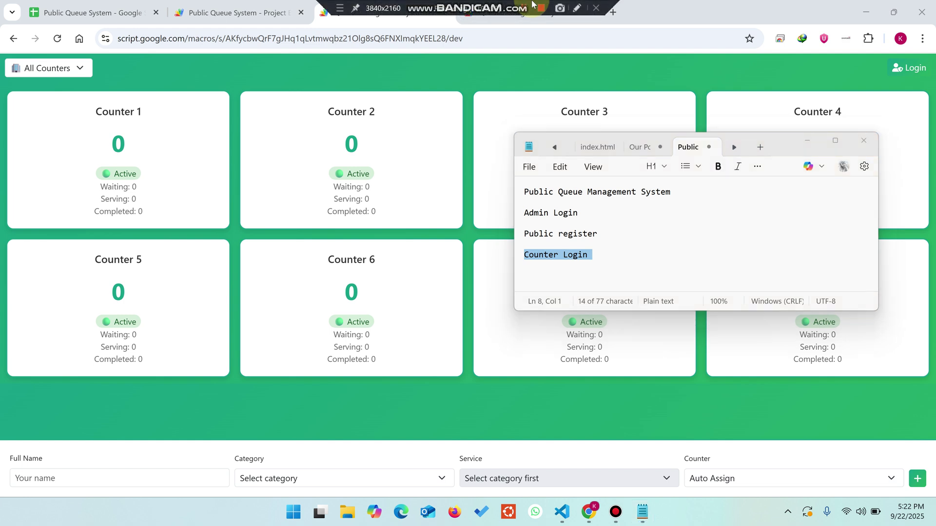
- Read the notes' title, Admin Login, Counter Login and Public register lines, then minimize Notepad
left_click_drag(678, 191, 518, 190)
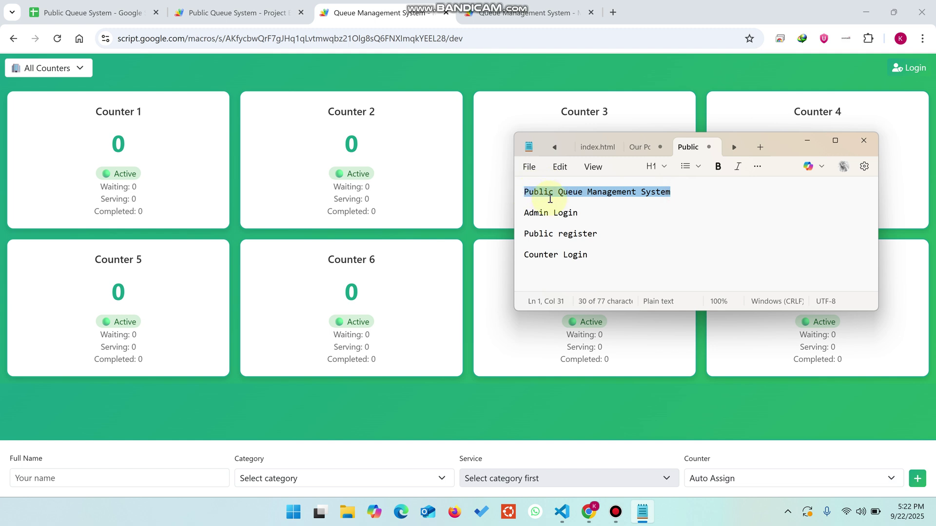
left_click_drag(581, 216, 509, 215)
left_click_drag(597, 258, 511, 265)
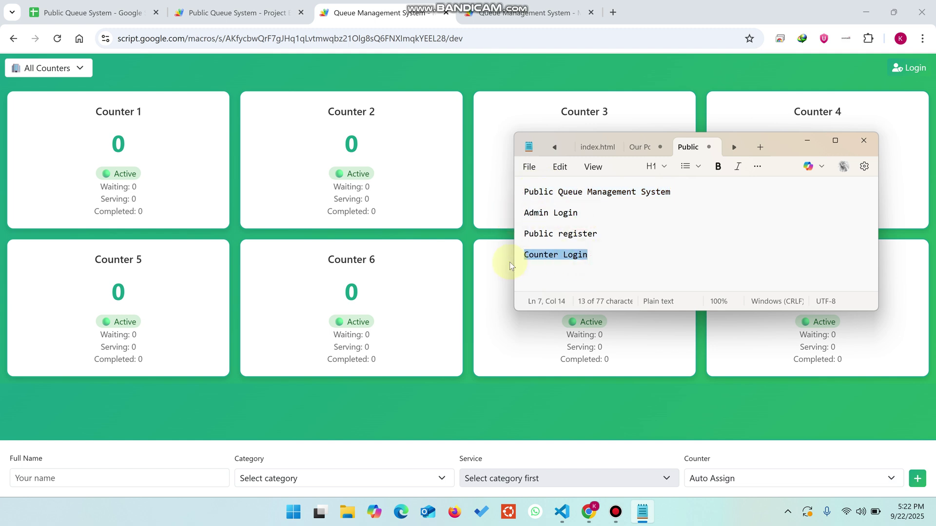
left_click_drag(600, 236, 518, 236)
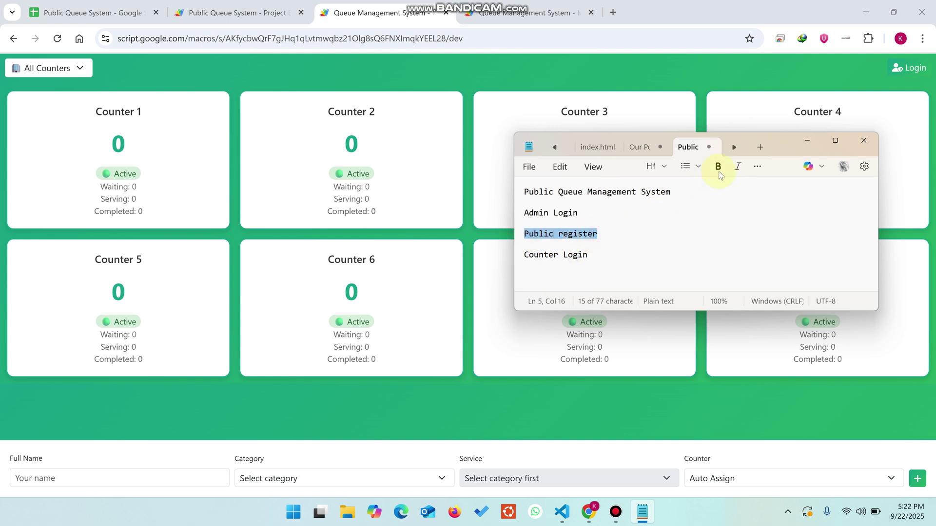
left_click(808, 140)
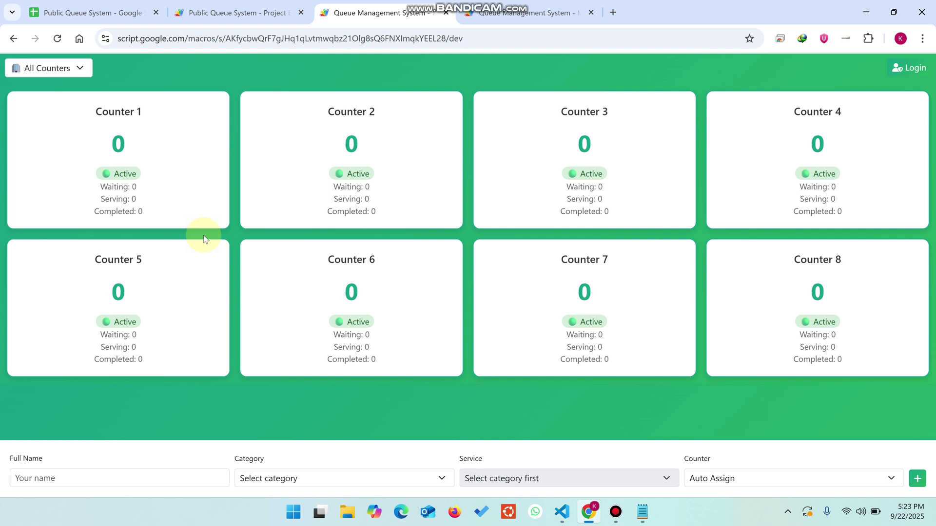
left_click(45, 71)
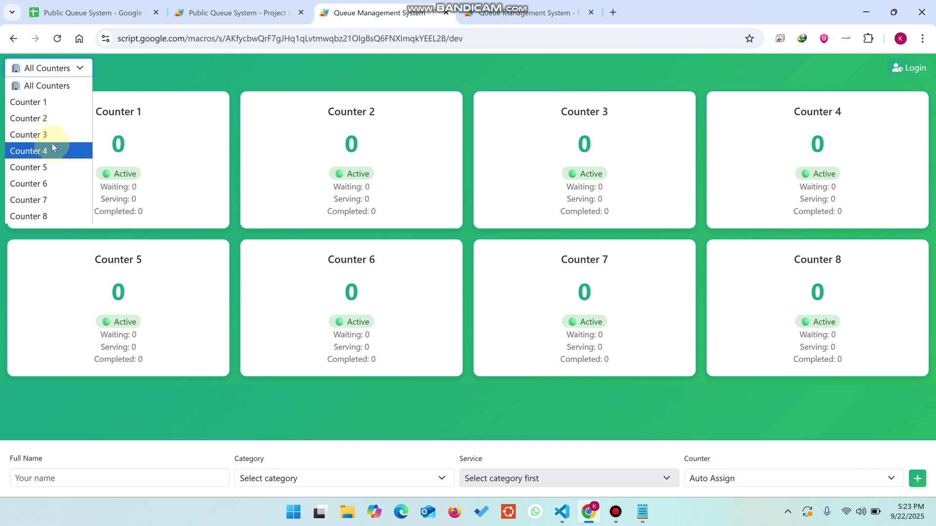
left_click(30, 167)
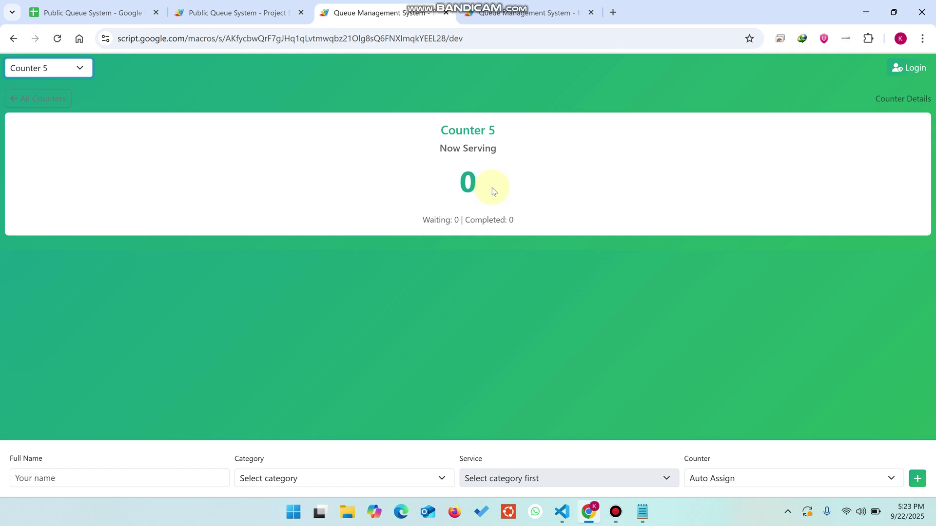
left_click(47, 73)
left_click(45, 86)
left_click(109, 477)
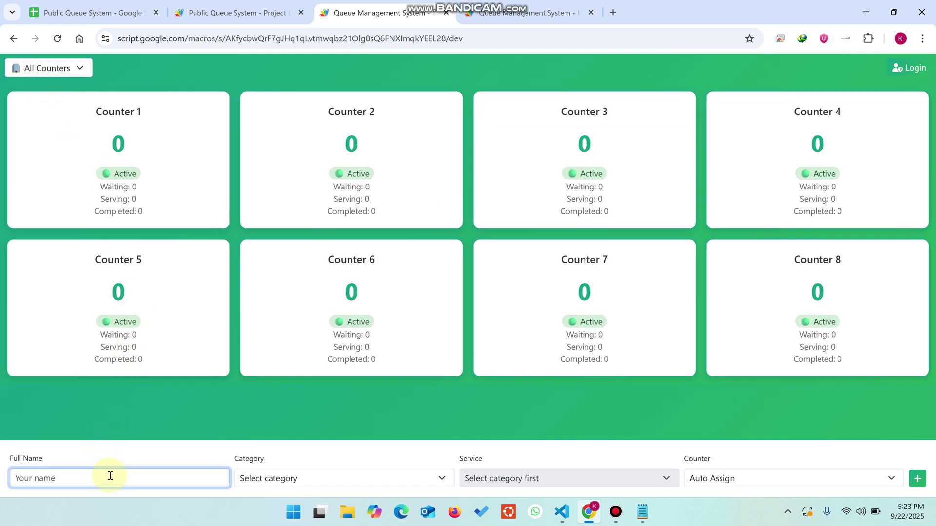
- Enter the customer's name and choose Technical Support as the ticket category
type("Ramiz")
key("Tab")
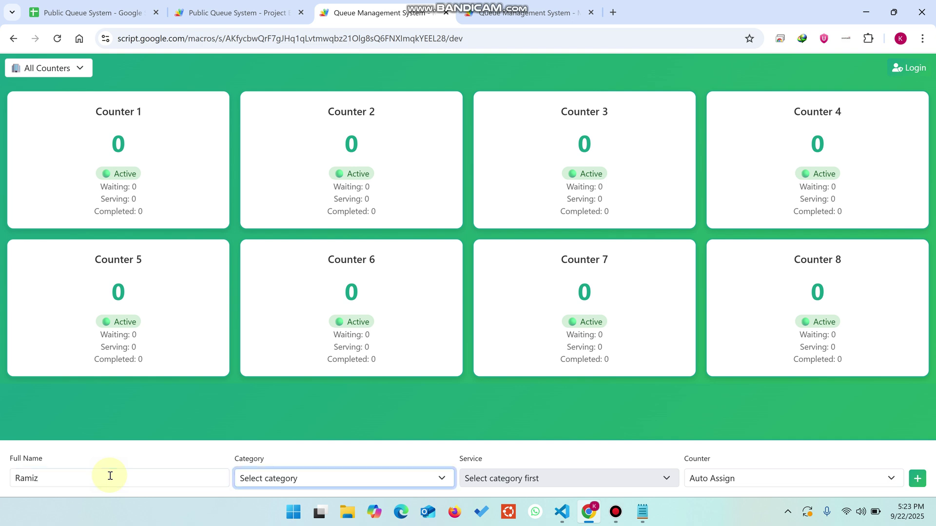
key("alt+Down")
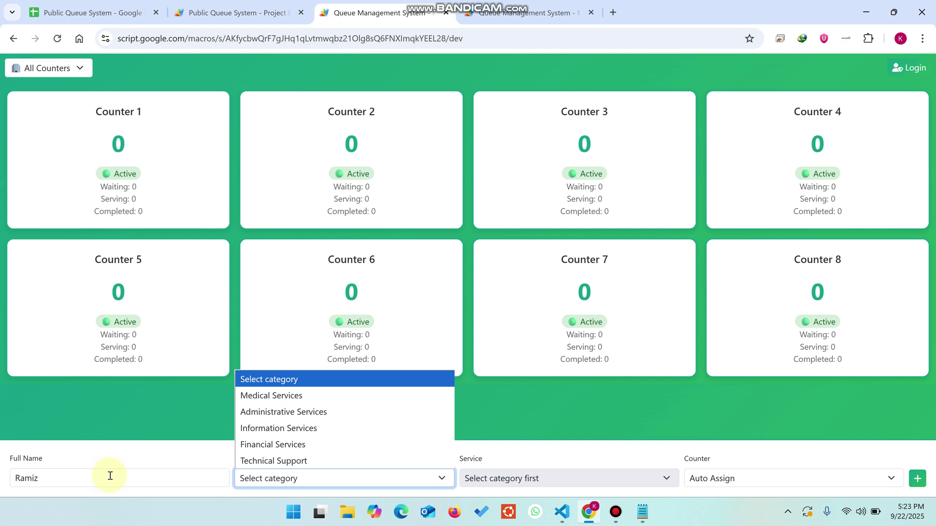
key("Down")
key("Down")
key("Down")
key("Down")
key("Down")
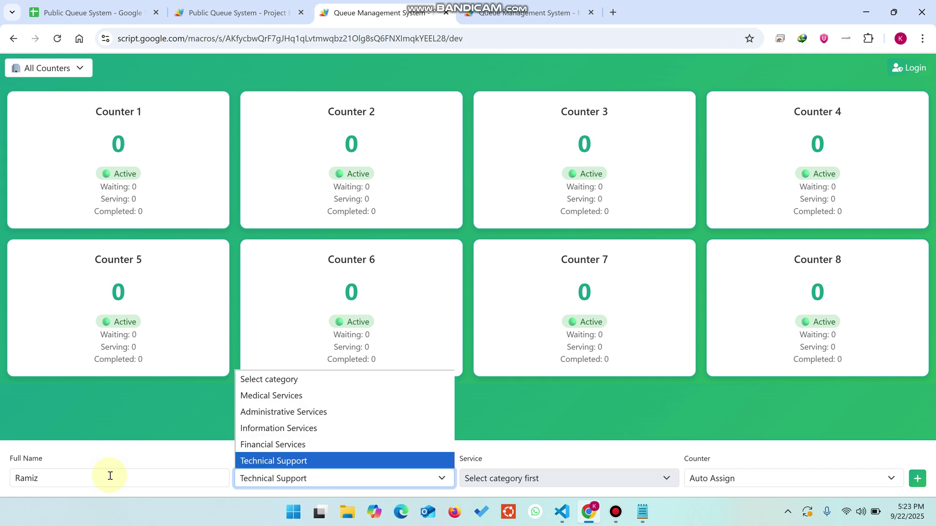
key("Return")
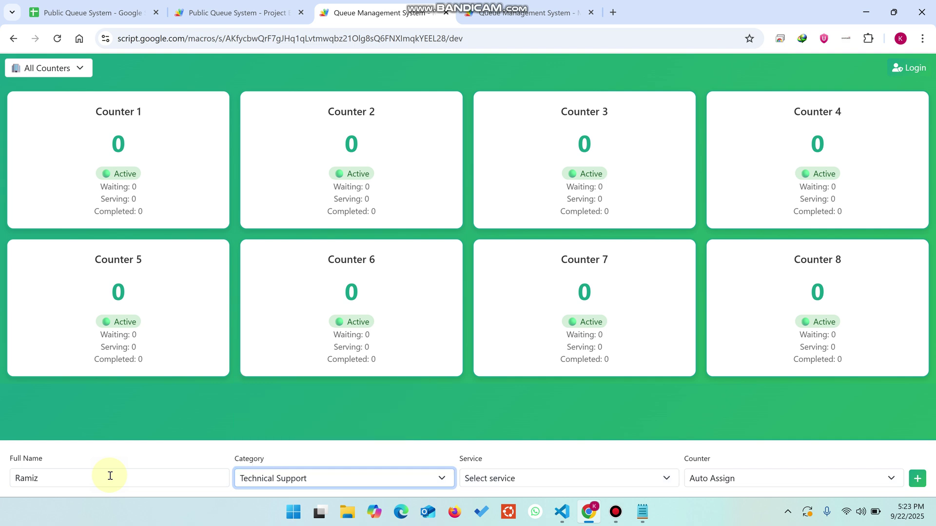
- Select IT Help as the service, keep the counter on Auto Assign, and submit the ticket
left_click(607, 479)
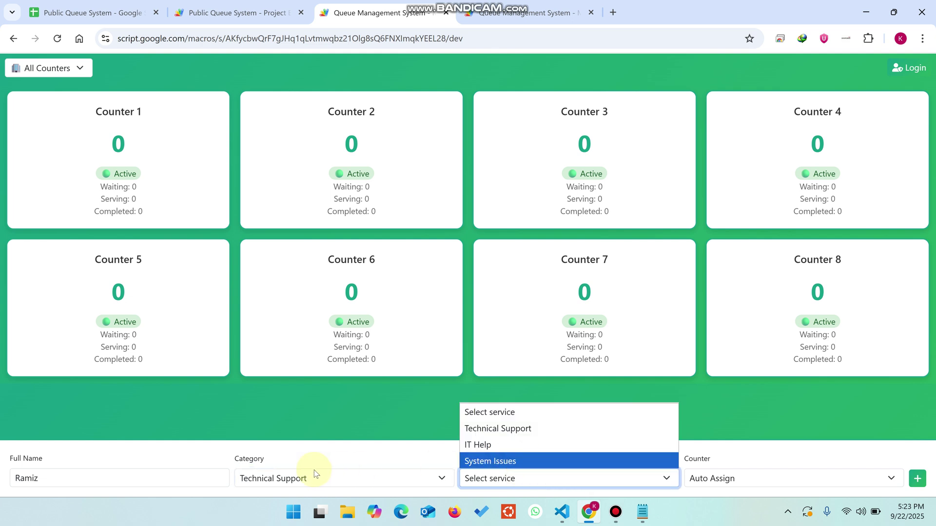
key("Up")
key("Up")
key("Down")
key("Down")
left_click(502, 442)
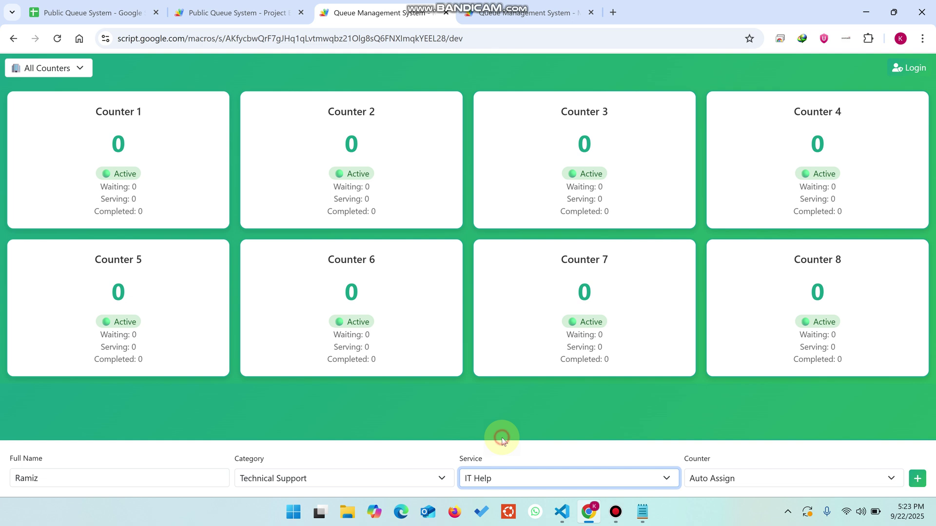
left_click(753, 481)
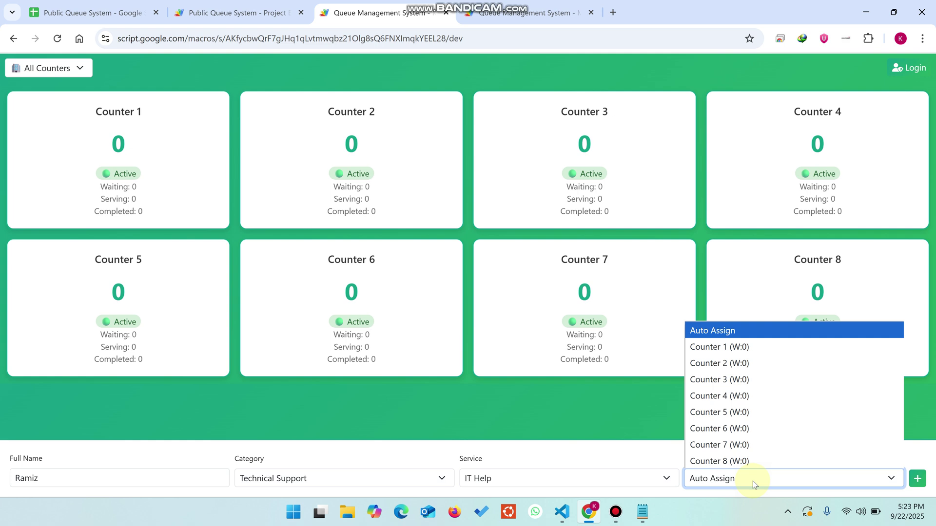
left_click(752, 482)
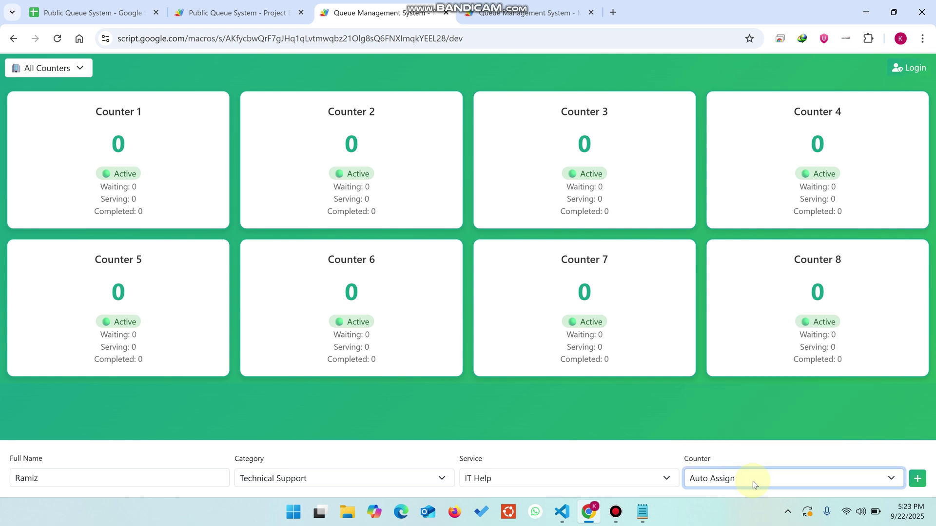
left_click(913, 484)
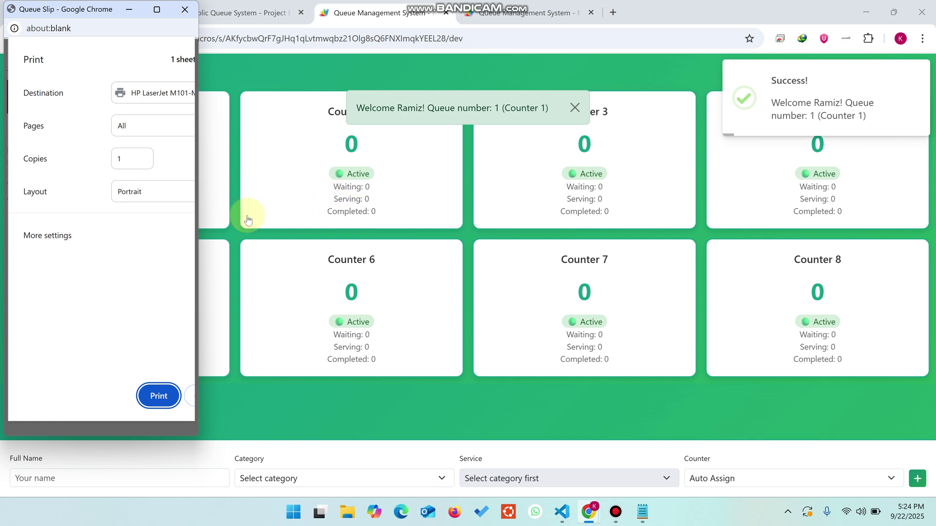
- Widen and read the queue slip for ticket #1 at Counter 1, then cancel printing
left_click_drag(199, 223, 800, 223)
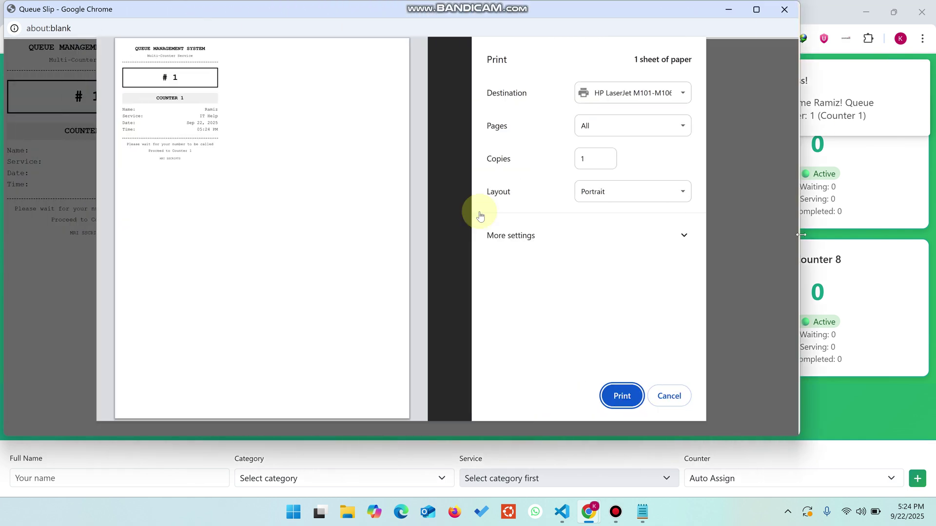
scroll(229, 144, "up", 5)
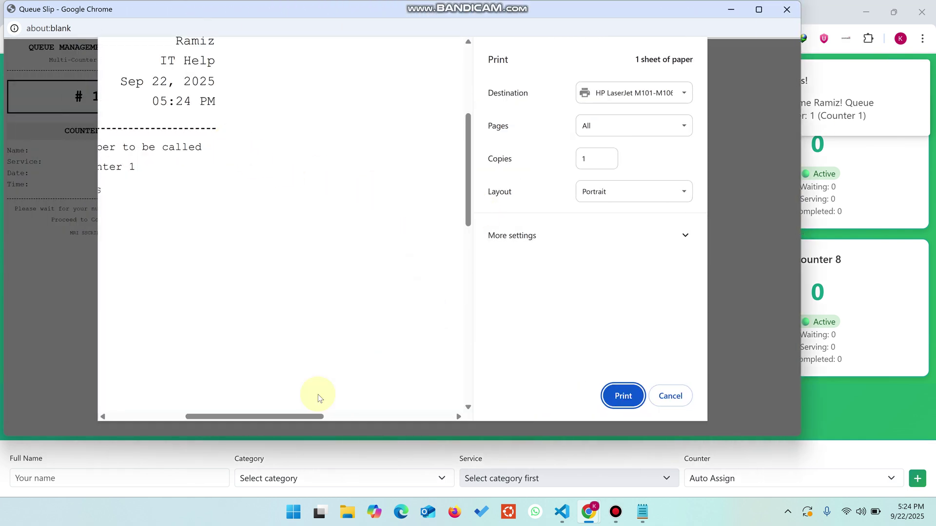
left_click_drag(297, 413, 243, 377)
scroll(320, 253, "up", 5)
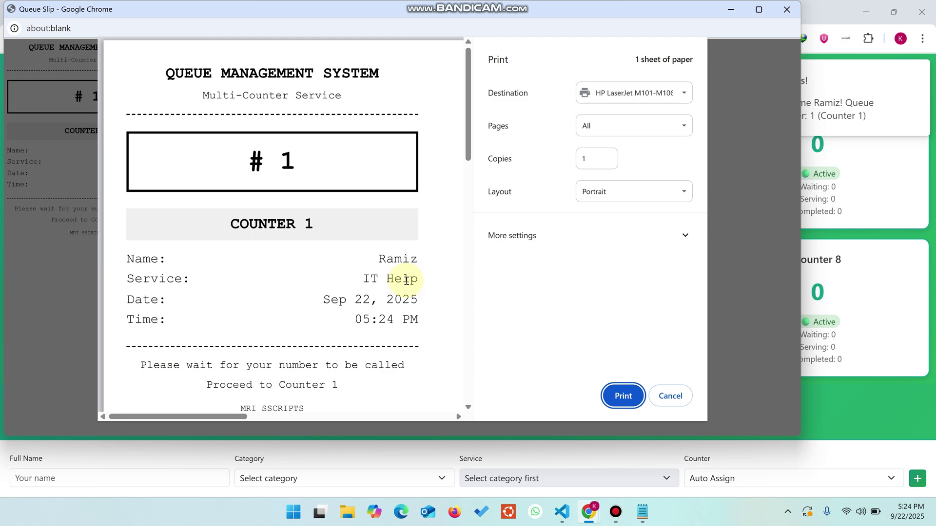
left_click(671, 396)
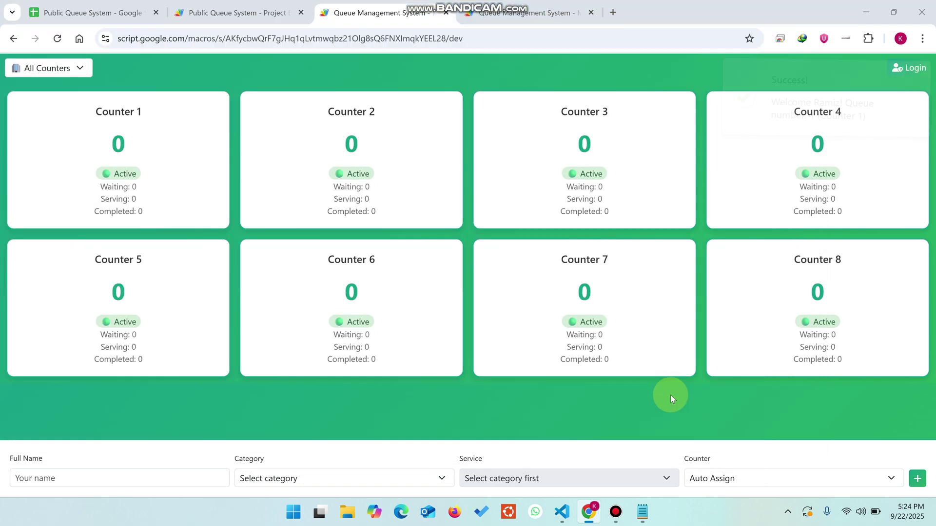
- Log in on the other app tab as administrator using Chrome's saved credentials
left_click(512, 13)
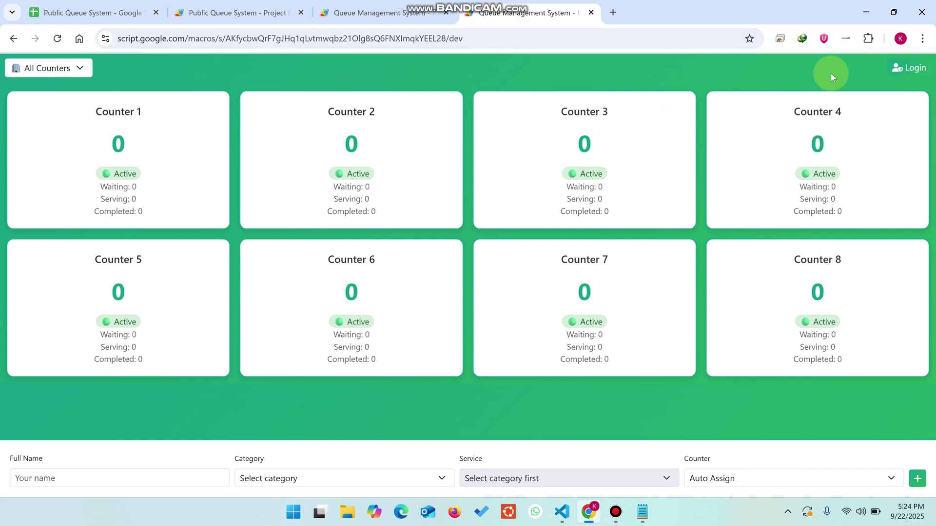
left_click(904, 69)
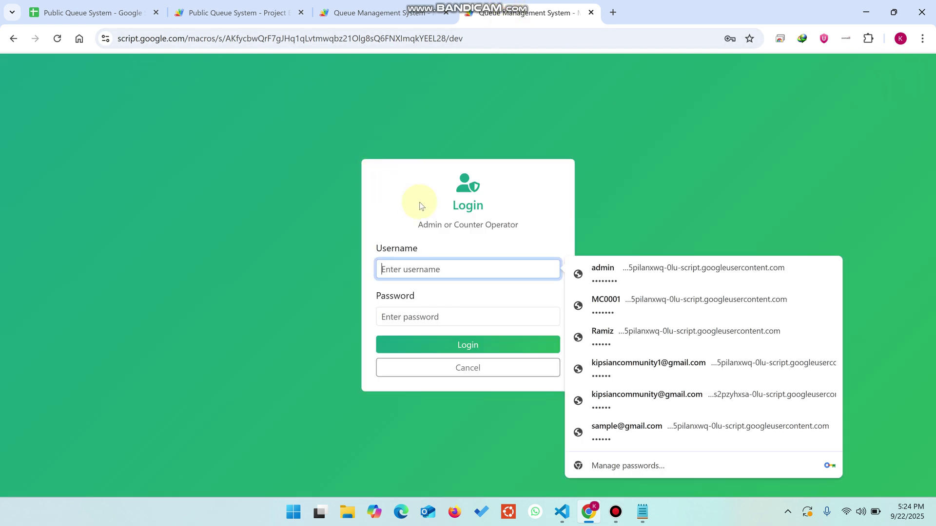
left_click(629, 278)
left_click(487, 349)
- Switch to the Public Queue System spreadsheet and open its Users sheet
left_click(234, 12)
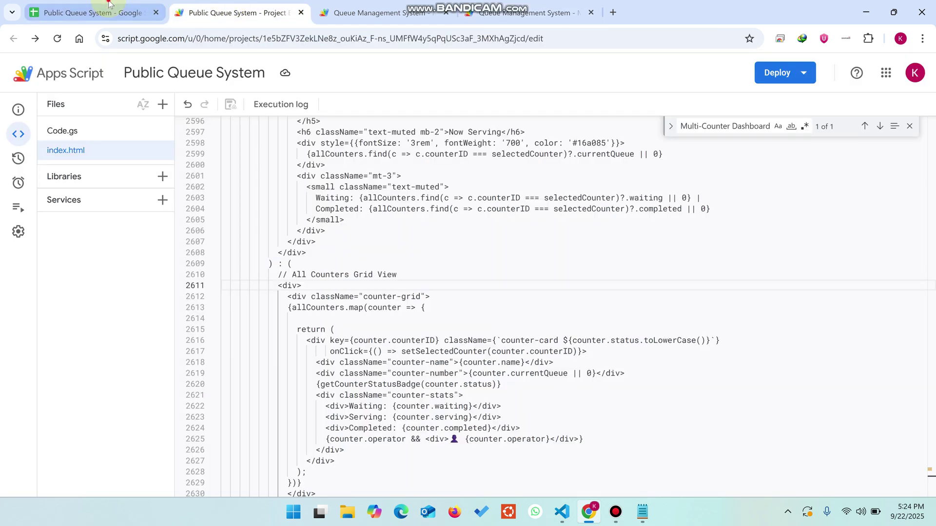
left_click(108, 6)
left_click(102, 486)
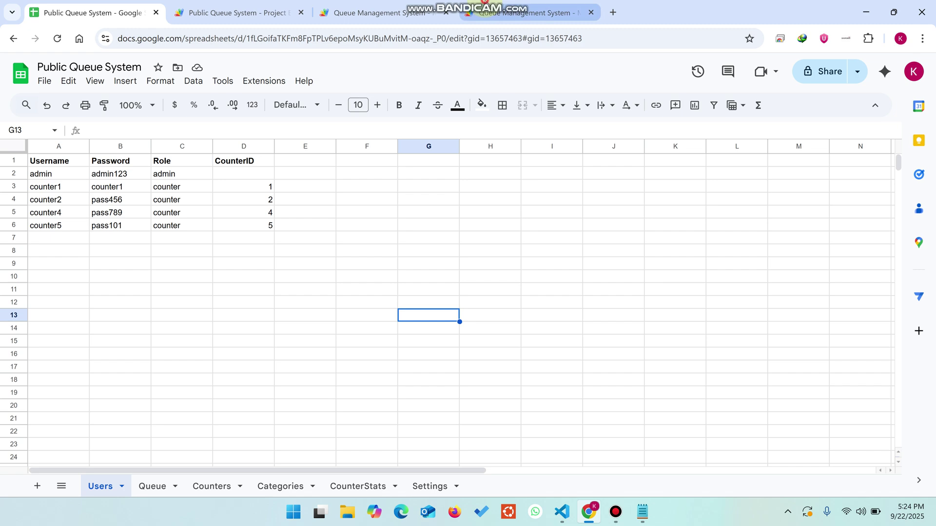
- Confirm the admin dashboard lists one waiting ticket at Counter 1, then return to the public page
left_click(527, 13)
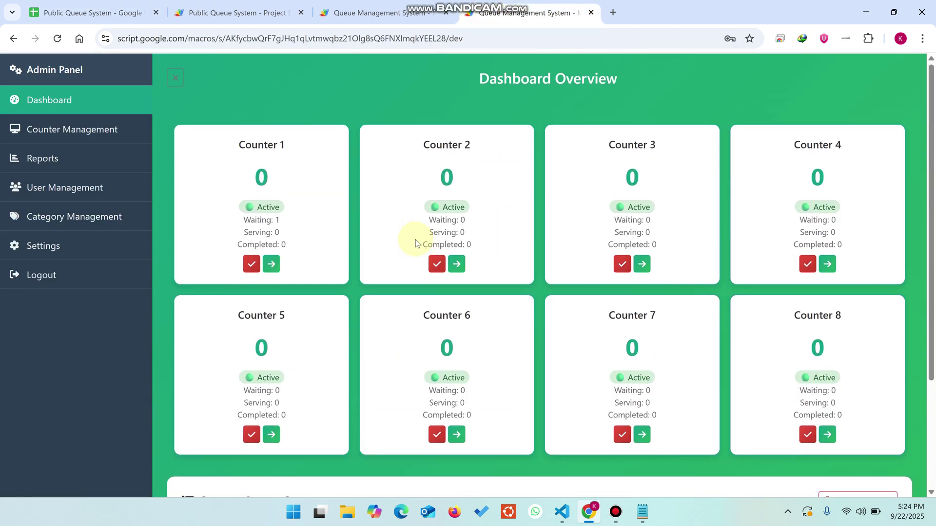
scroll(317, 260, "down", 3)
left_click_drag(636, 430, 595, 427)
scroll(593, 426, "up", 3)
left_click_drag(285, 220, 224, 220)
left_click(420, 13)
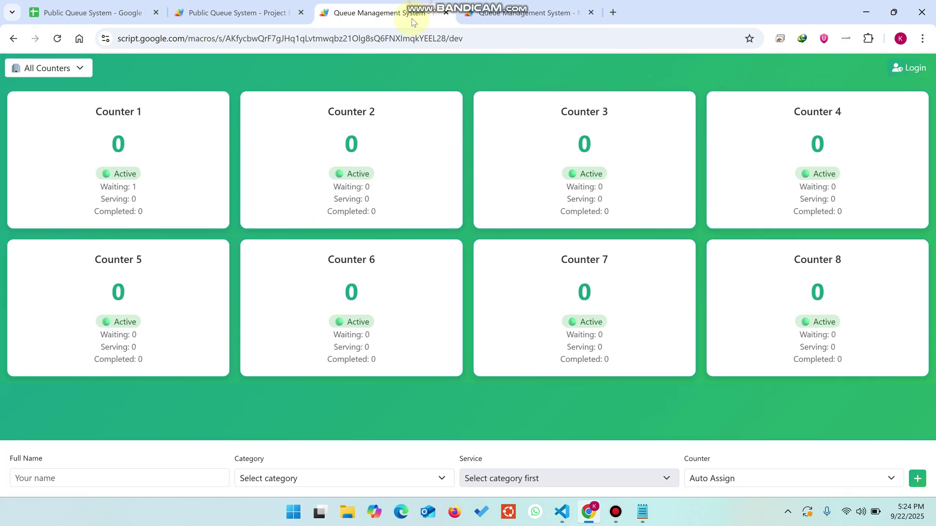
- Review Counter 1's waiting count and now-serving number on the public page
left_click_drag(151, 195, 96, 188)
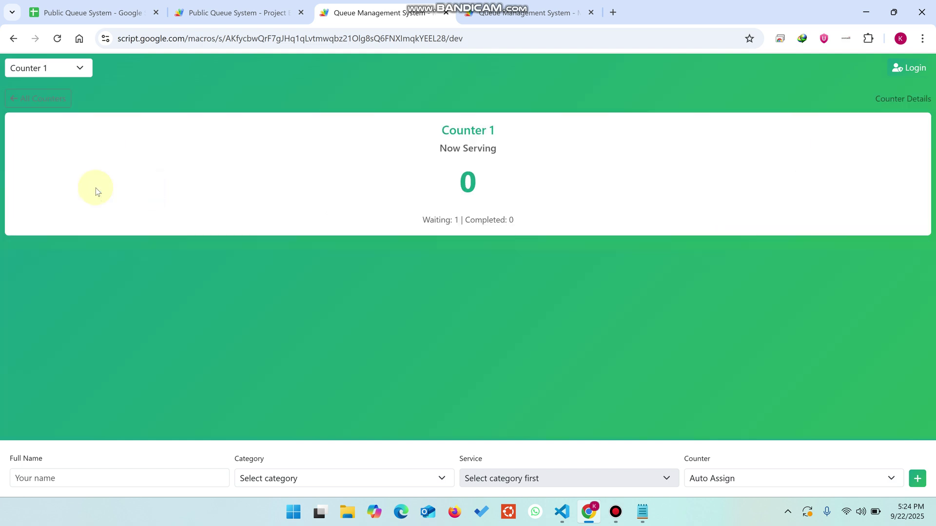
left_click_drag(458, 225, 403, 221)
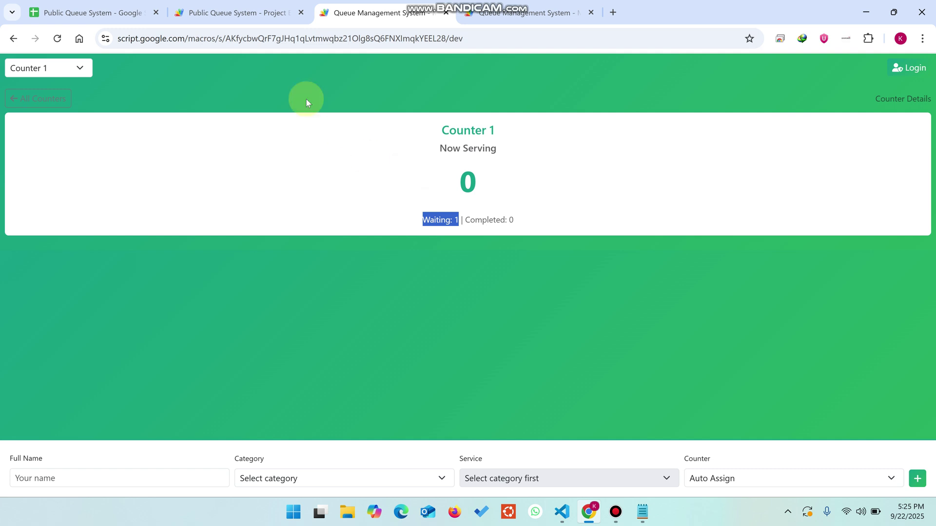
left_click_drag(521, 188, 422, 184)
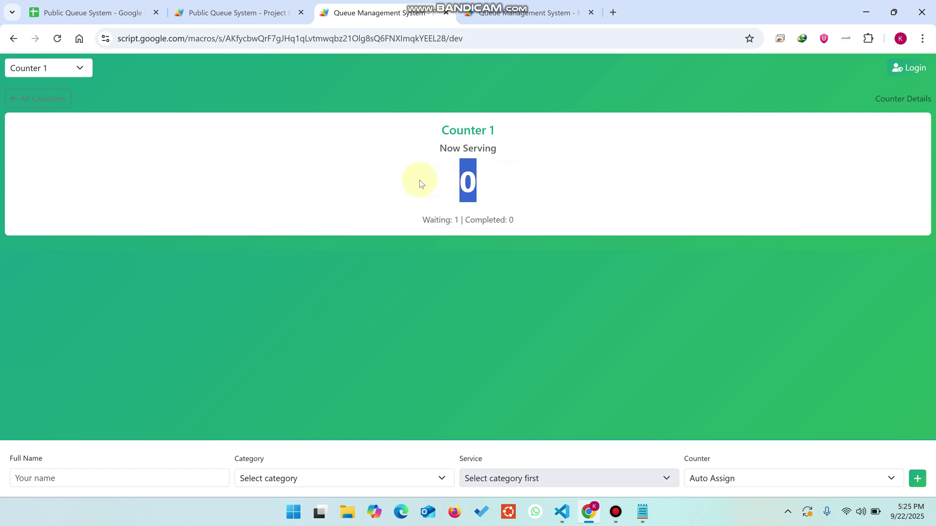
- Copy the counter1 operator username from cell A3 of the Users sheet
left_click(527, 13)
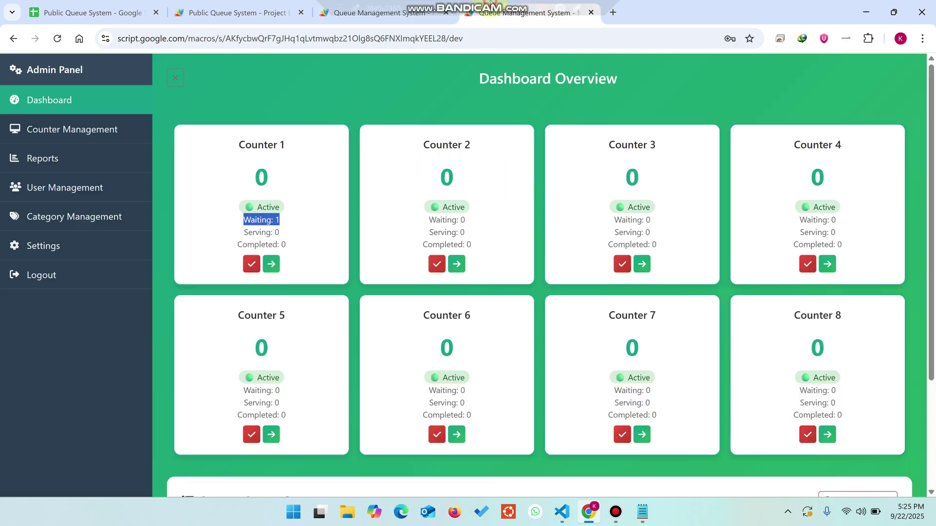
left_click(43, 193)
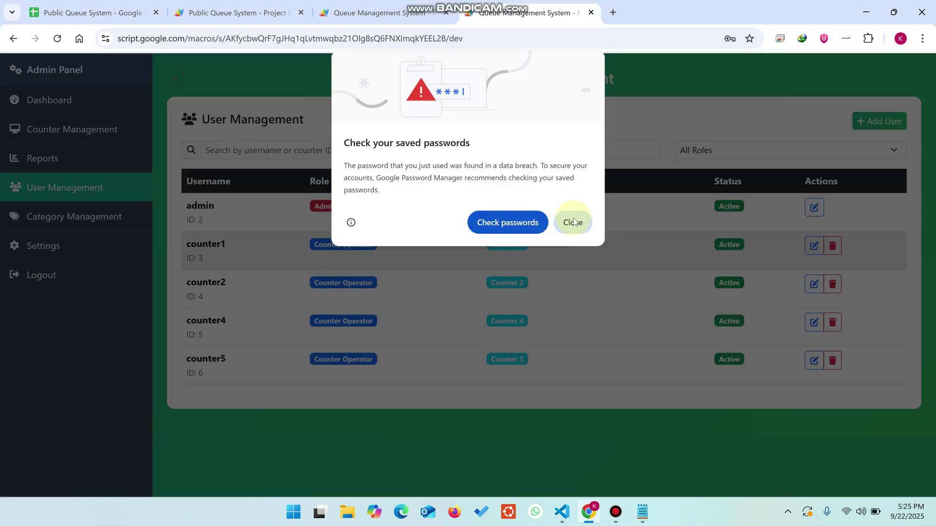
left_click(573, 222)
left_click_drag(206, 243, 186, 244)
left_click(93, 13)
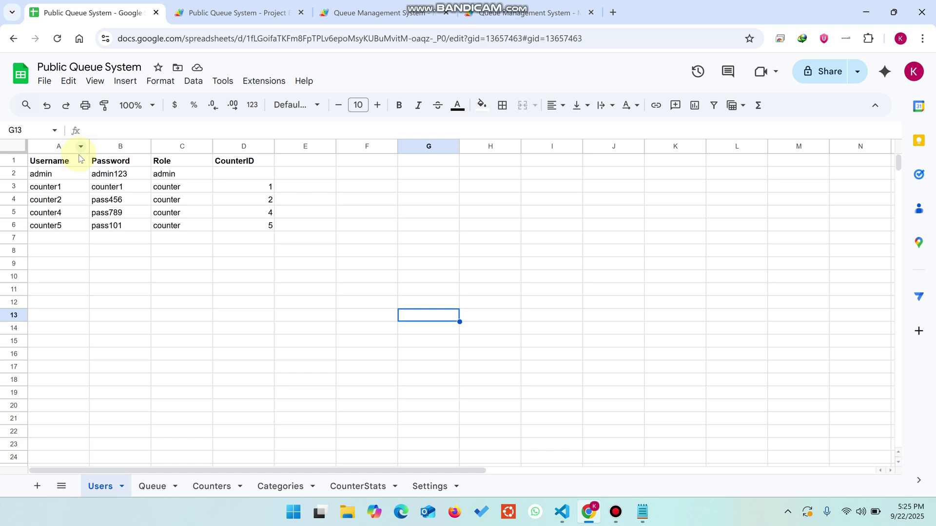
left_click(56, 190)
key("ctrl+c")
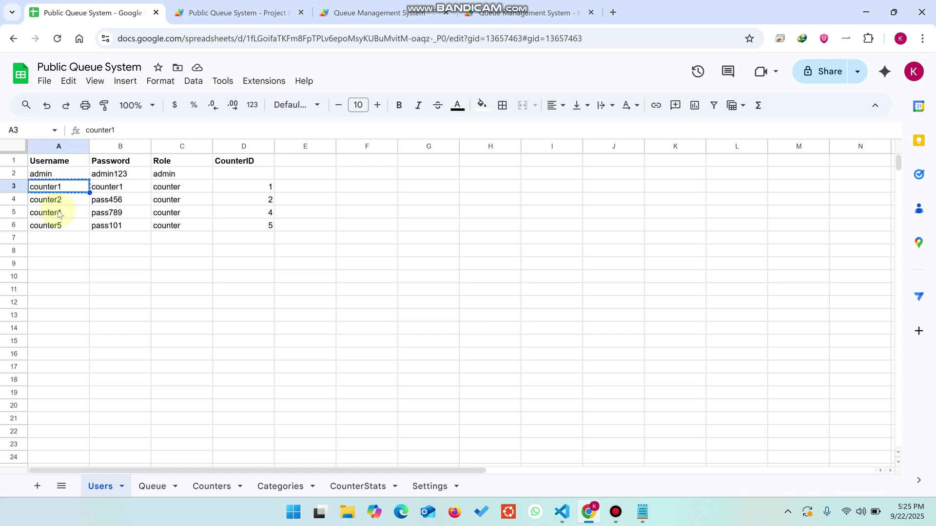
- Copy the web app's address and load it in a new browser tab
left_click(561, 12)
left_click(585, 38)
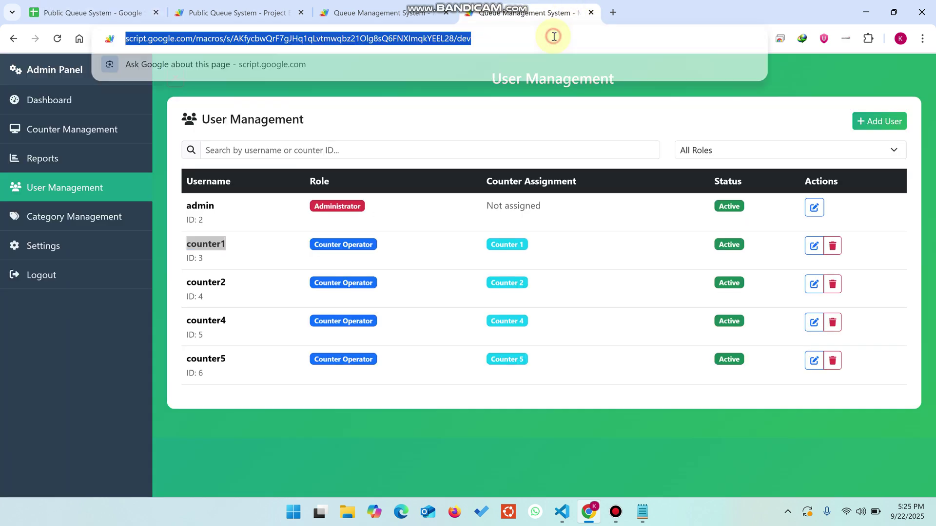
key("ctrl+c")
left_click(611, 13)
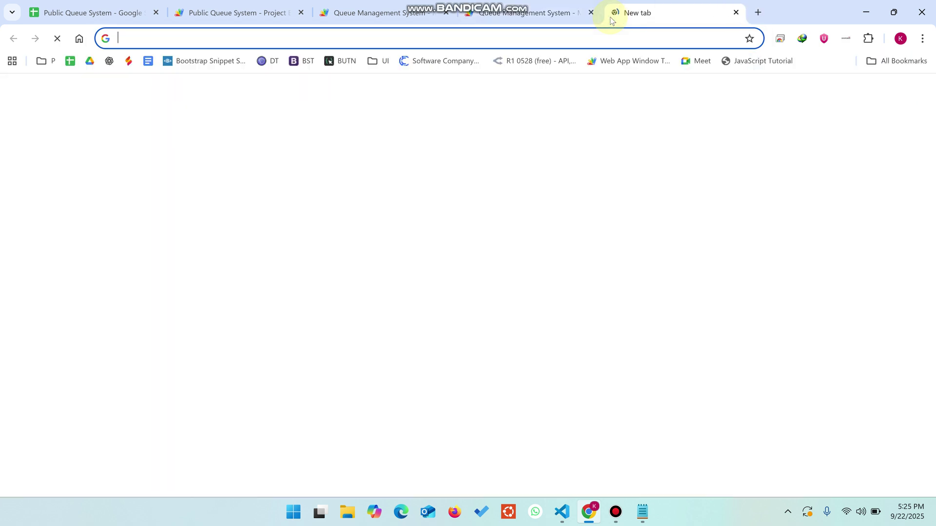
key("ctrl+v")
key("Return")
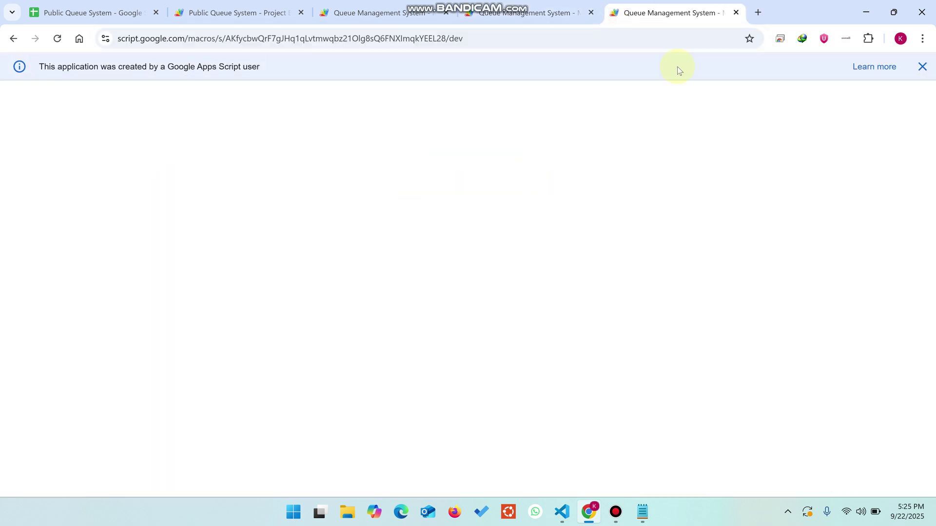
- Dismiss the Apps Script banner and sign in as the counter1 operator with its password
left_click(921, 63)
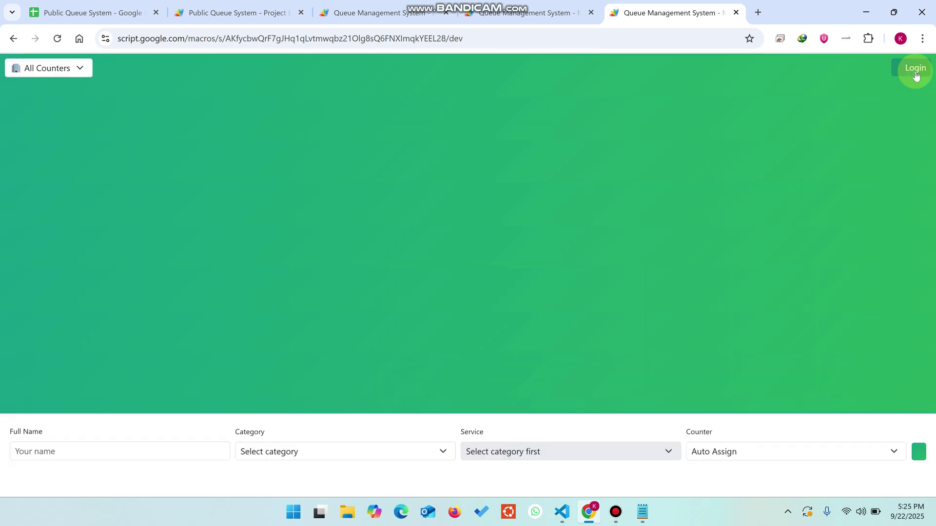
left_click(907, 69)
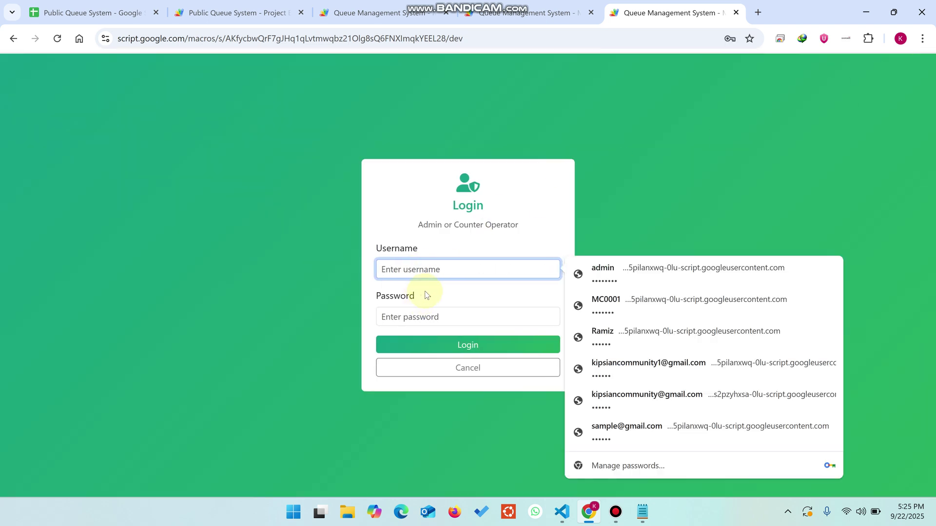
key("super+v")
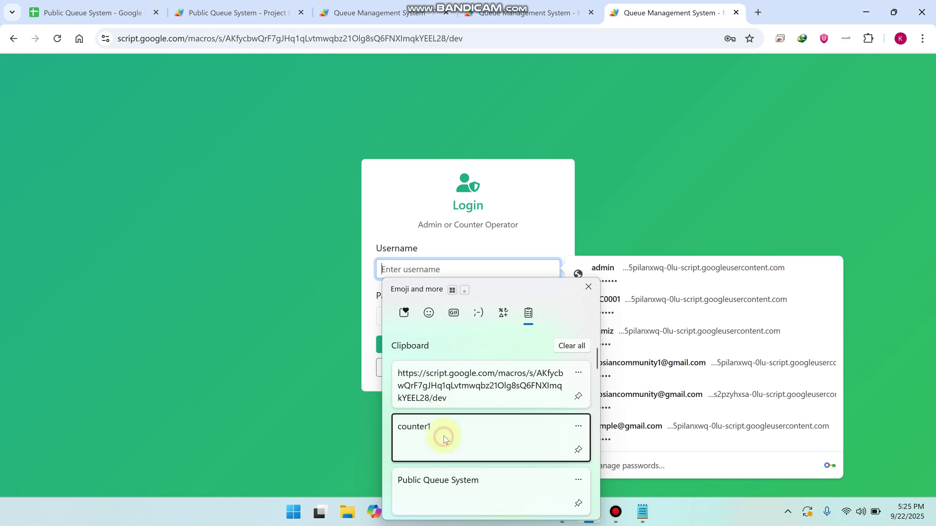
left_click(442, 434)
left_click(395, 320)
key("ctrl+v")
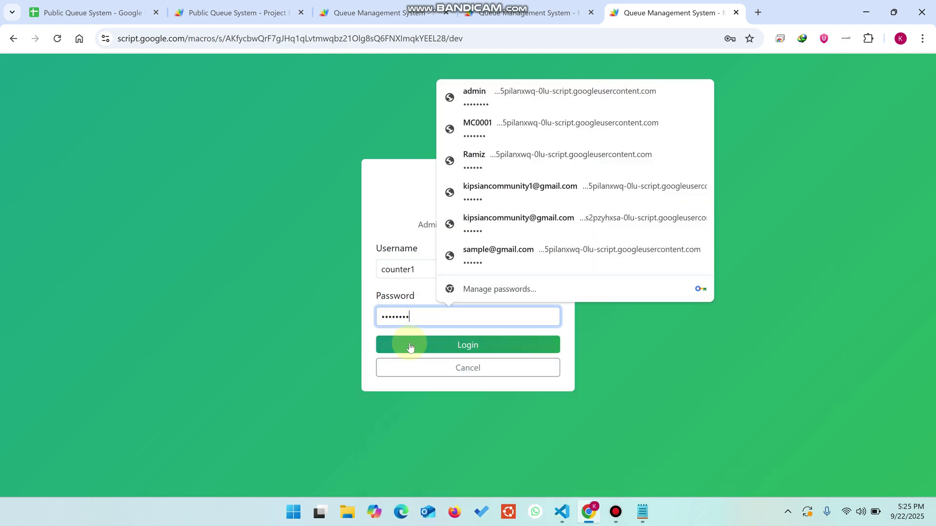
left_click(414, 346)
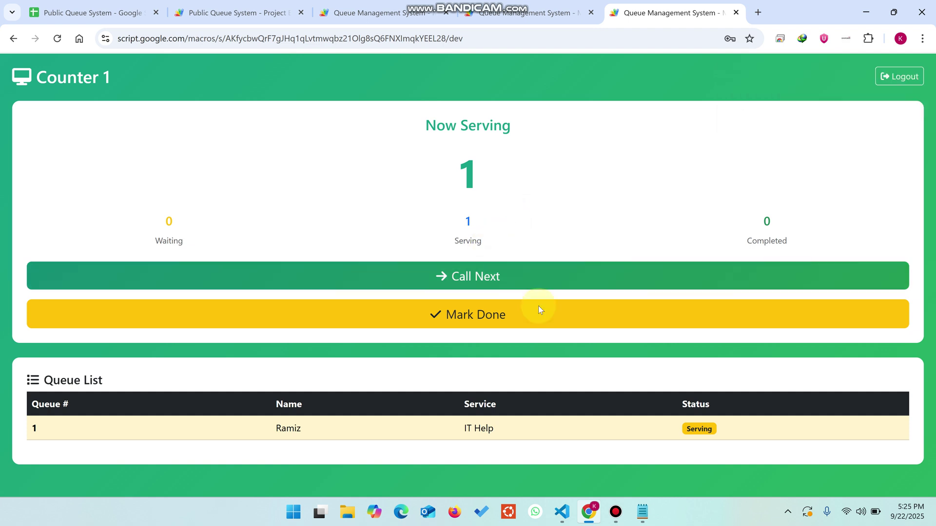
- Confirm ticket 1 shows Serving status on the admin dashboard
double_click(719, 432)
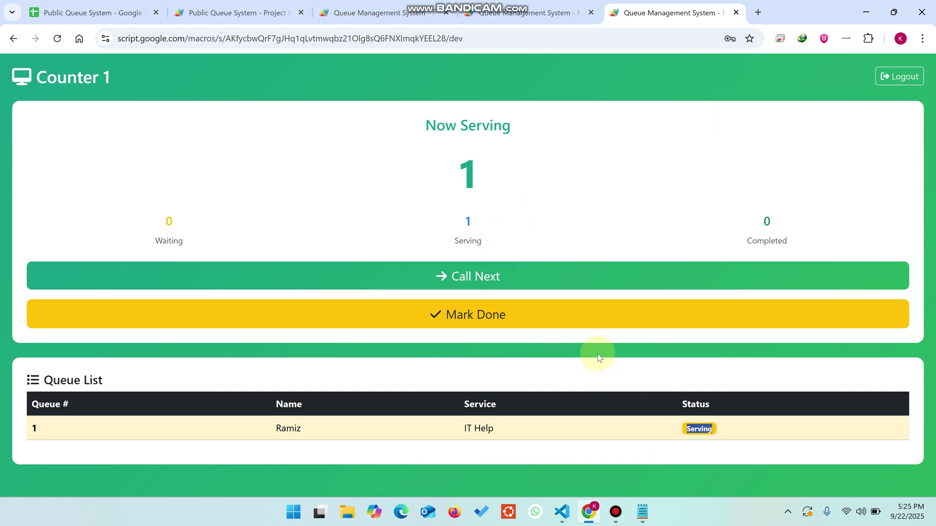
left_click(529, 12)
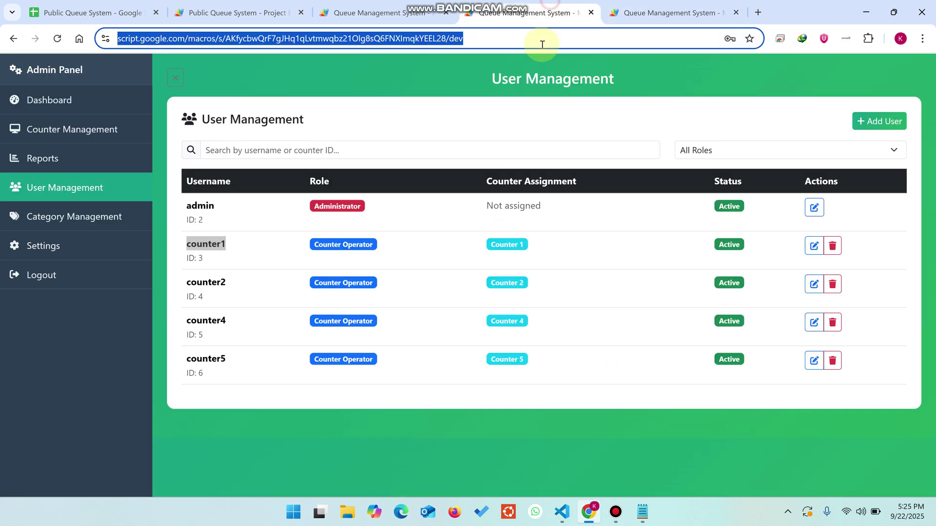
left_click(54, 100)
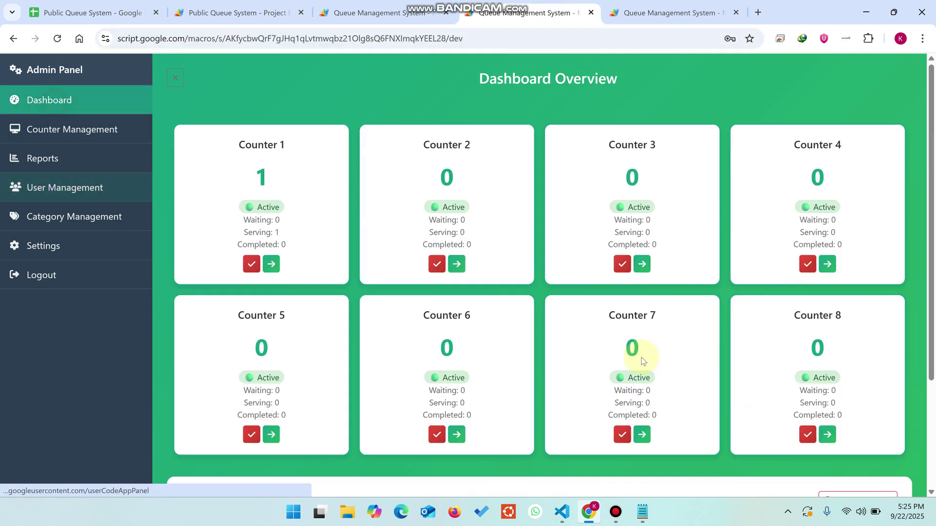
scroll(683, 380, "down", 3)
left_click_drag(660, 425, 601, 434)
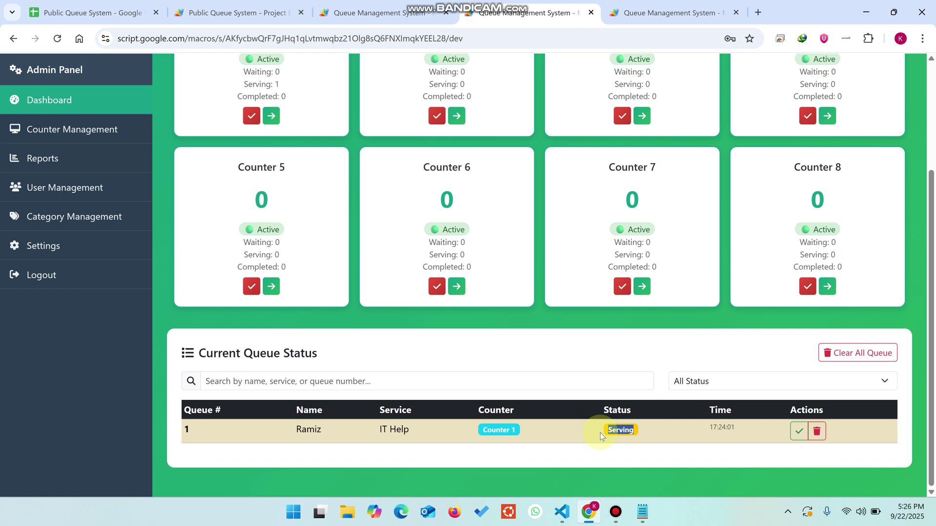
- On the Counter 1 screen, mark ticket 1 done and check the completed count reads 1
left_click(644, 5)
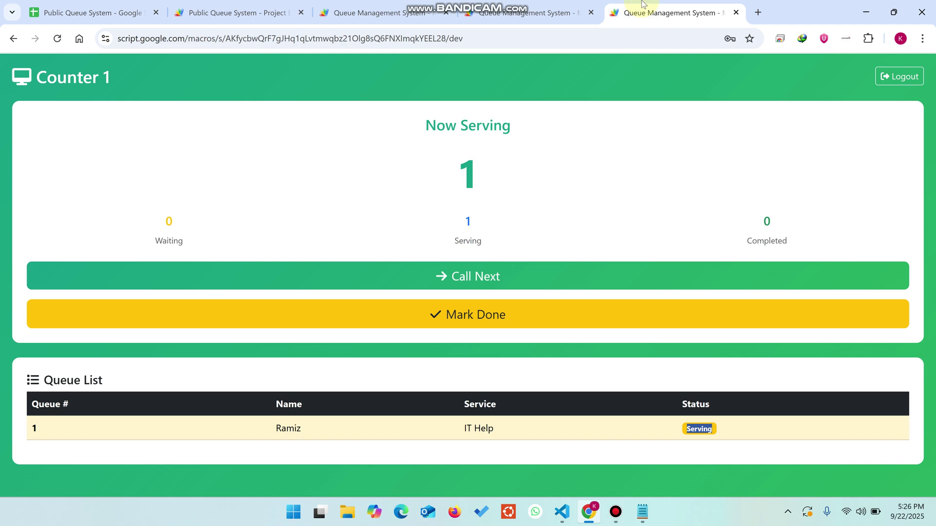
left_click(464, 315)
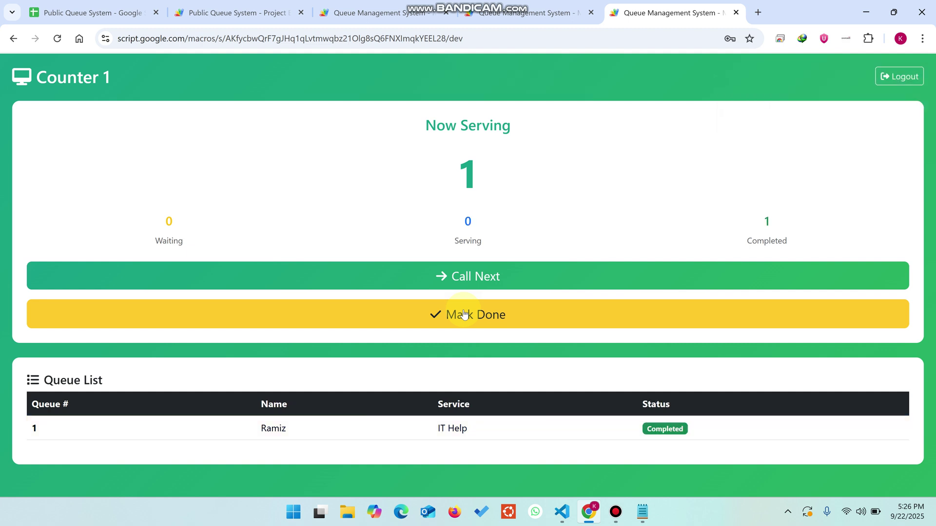
left_click_drag(794, 242, 758, 215)
- Verify Completed: 1 for Counter 1 on the public display and admin dashboard, then focus the Full Name field
left_click(380, 13)
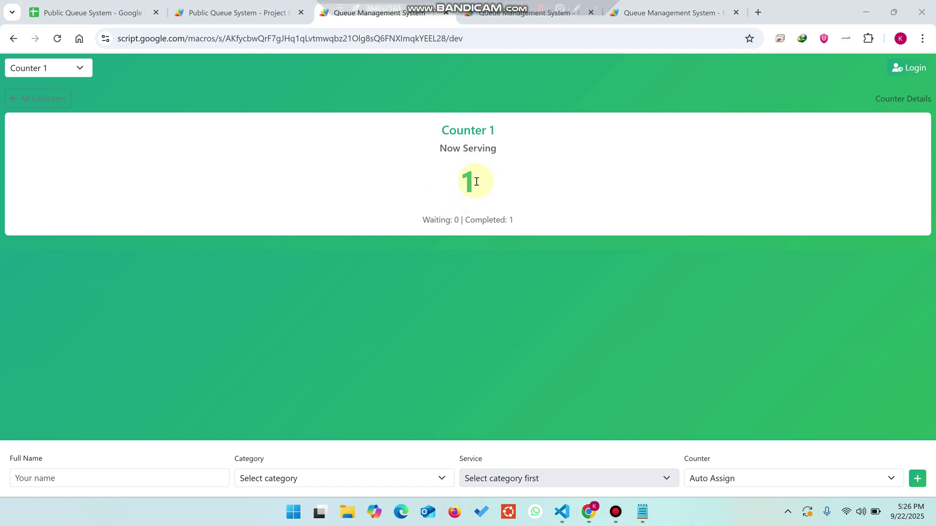
left_click_drag(521, 220, 470, 220)
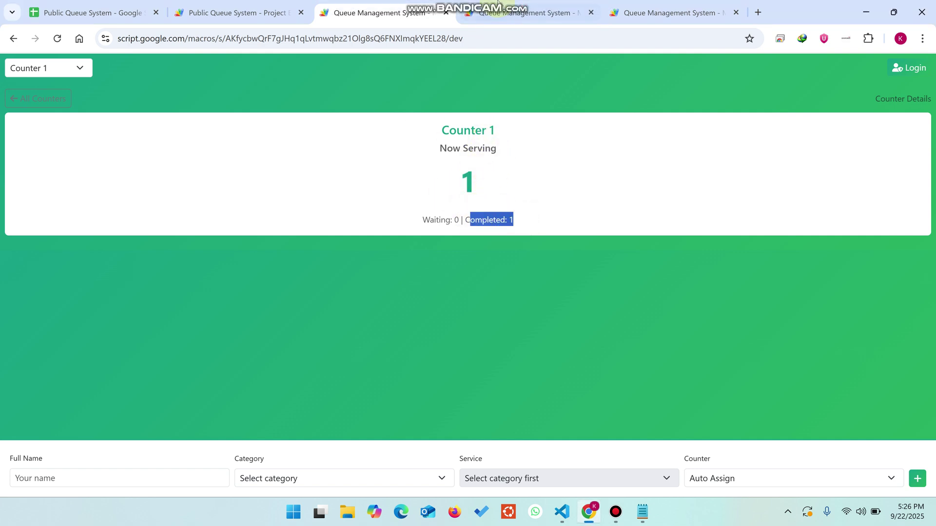
key("ctrl+Tab")
scroll(401, 222, "down", 1)
scroll(402, 222, "up", 1)
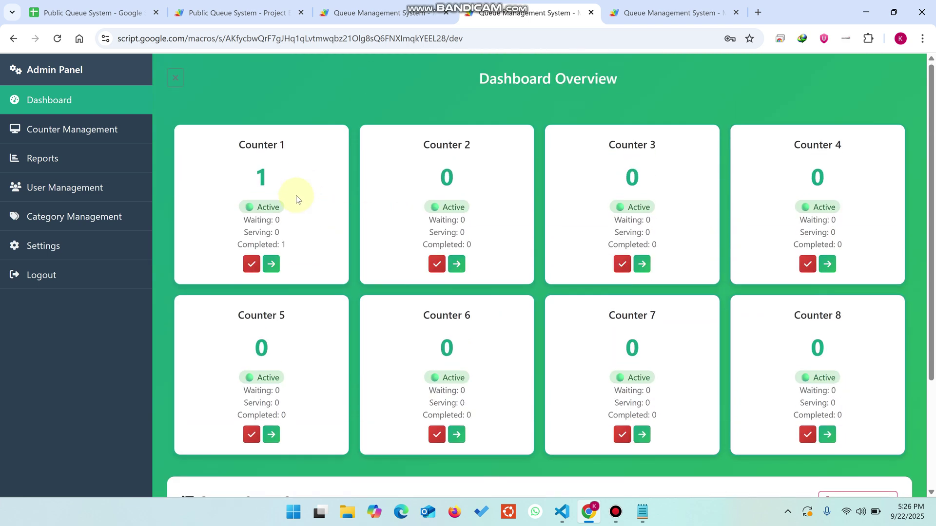
left_click_drag(291, 244, 218, 244)
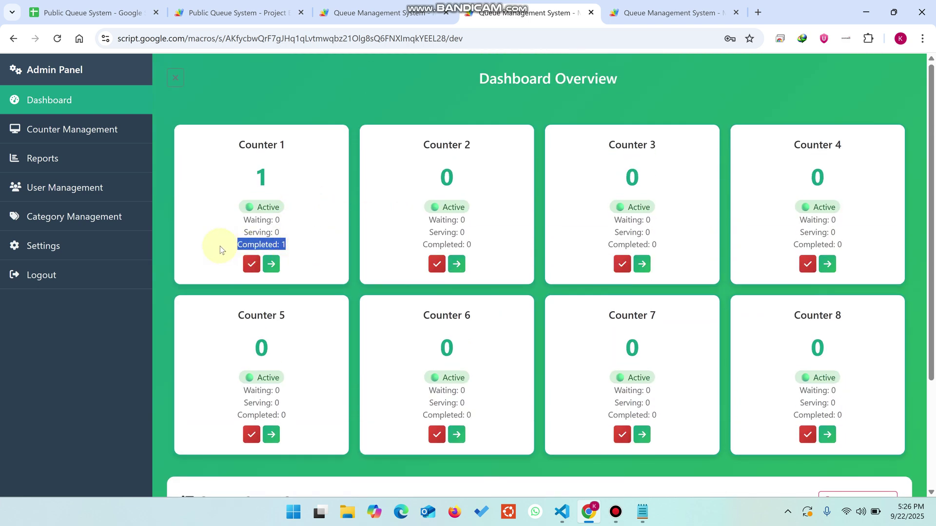
scroll(314, 250, "down", 3)
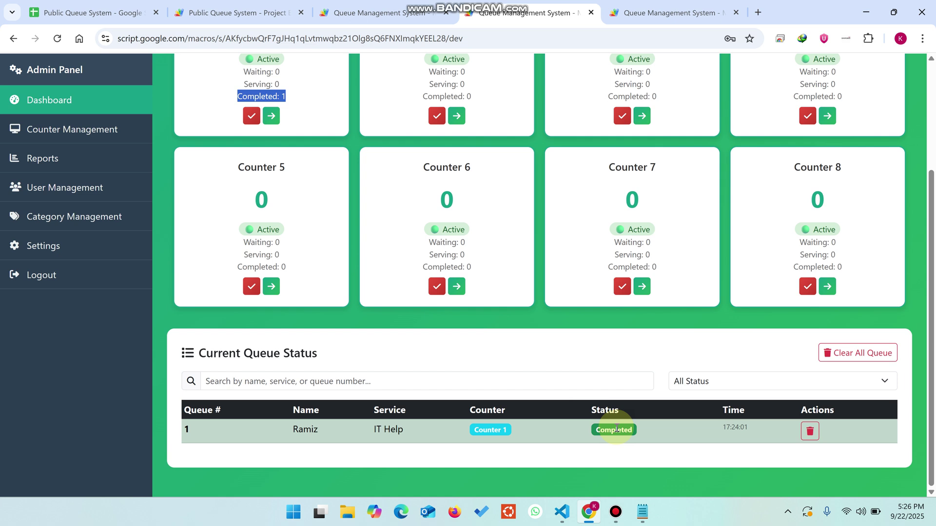
left_click(393, 13)
left_click(109, 478)
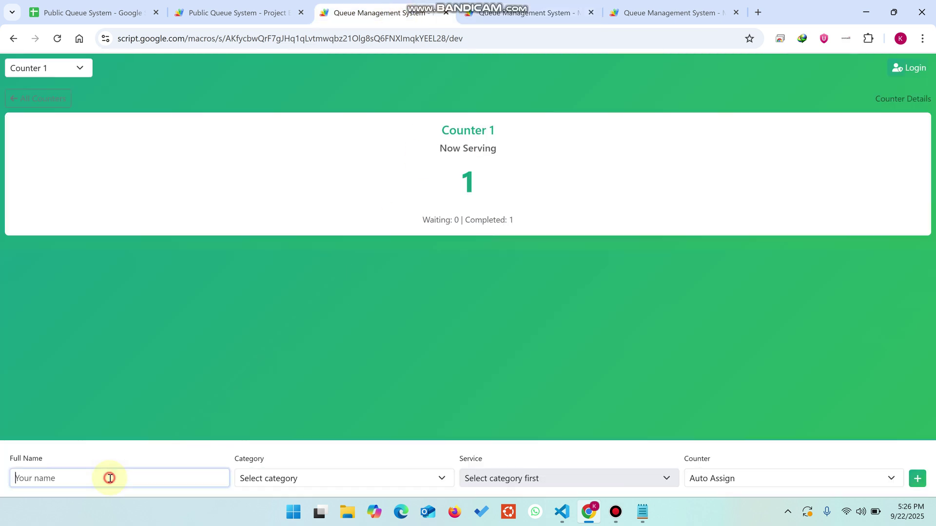
- Issue an Information Services / Inquiry ticket for the first customer, getting queue number 2 at Counter 1
type("Ramiz 1")
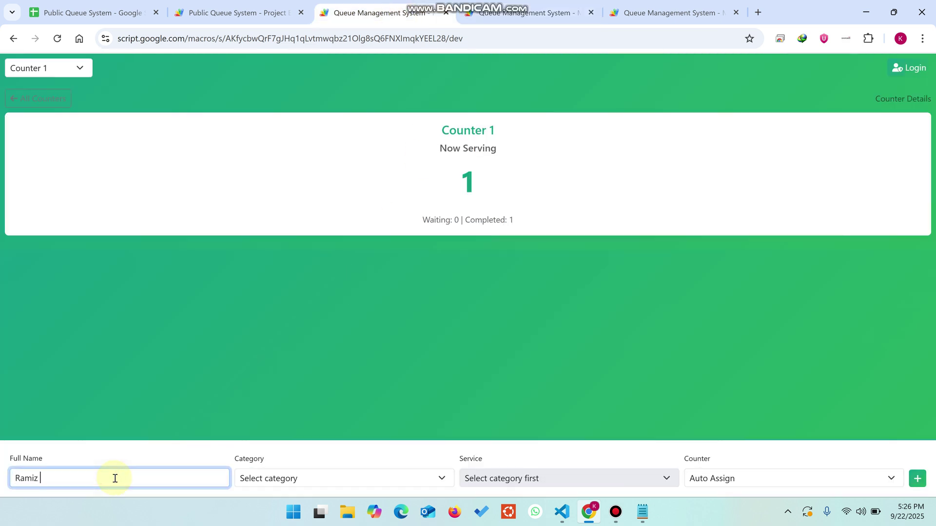
left_click(252, 483)
left_click(266, 427)
left_click(525, 476)
left_click(521, 444)
left_click(917, 480)
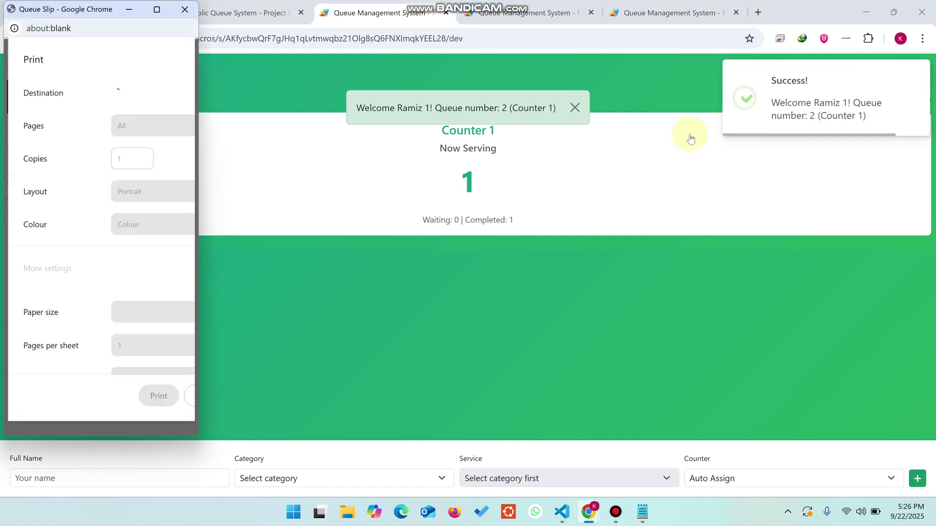
left_click(187, 10)
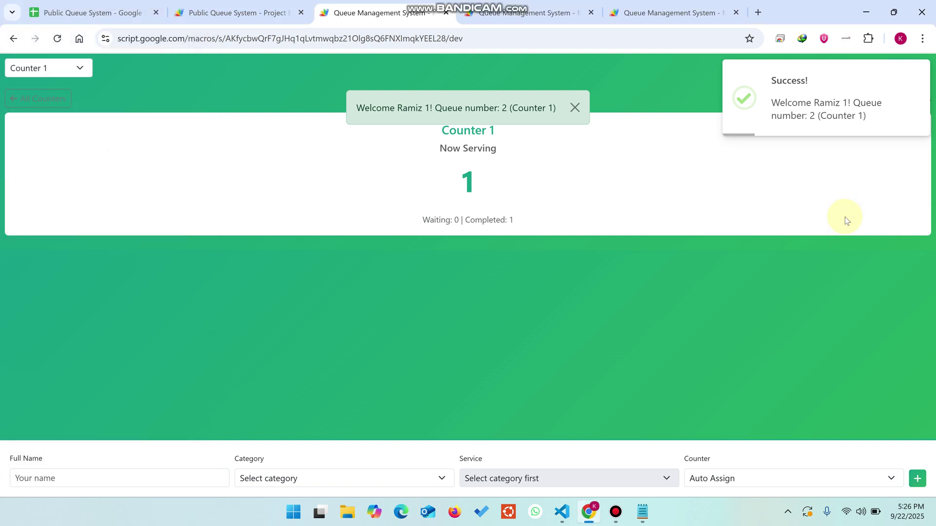
- Issue a Medical Services / Health Check ticket for 'Demo', getting queue number 3 at Counter 2
left_click(82, 477)
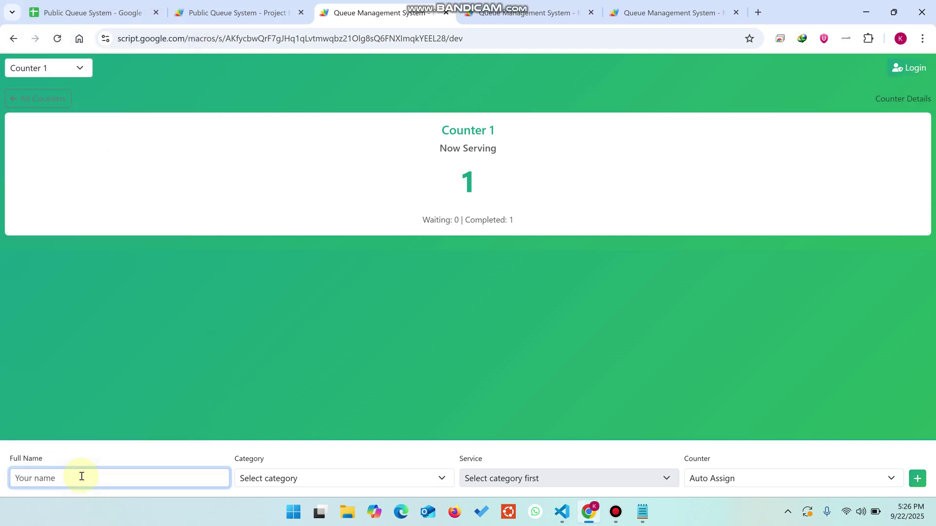
type("Demo 2")
left_click(271, 478)
left_click(251, 395)
left_click(513, 480)
left_click(501, 443)
left_click(918, 479)
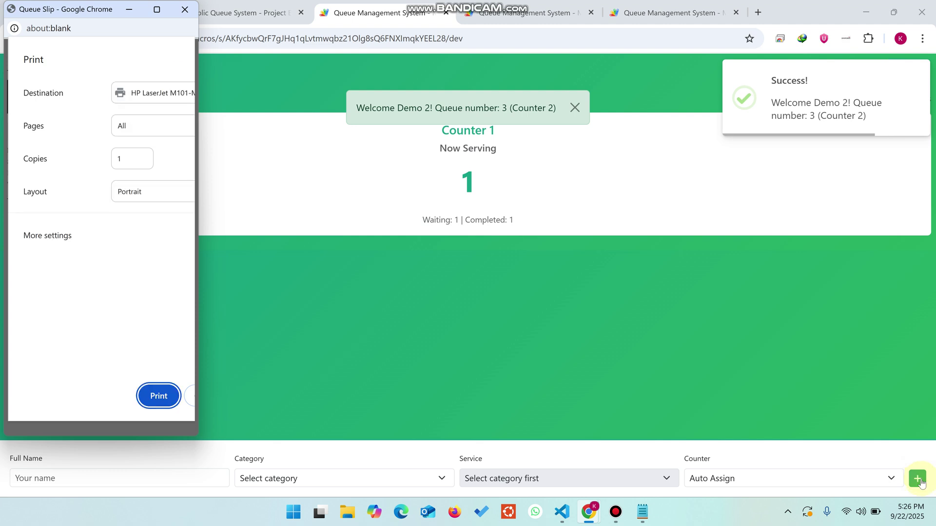
left_click(185, 10)
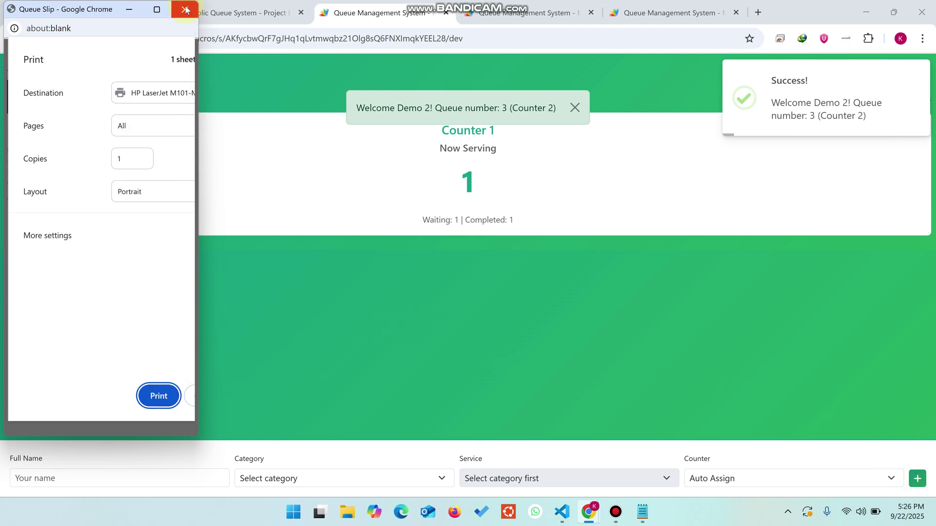
left_click(468, 6)
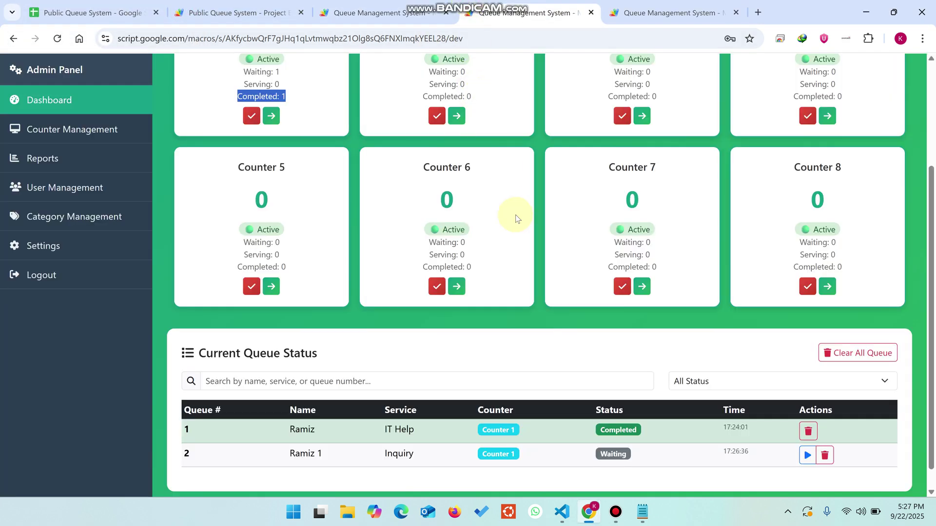
- Highlight the Waiting counts of Counter 1 and Counter 2 on the dashboard
scroll(517, 219, "up", 3)
left_click(312, 225)
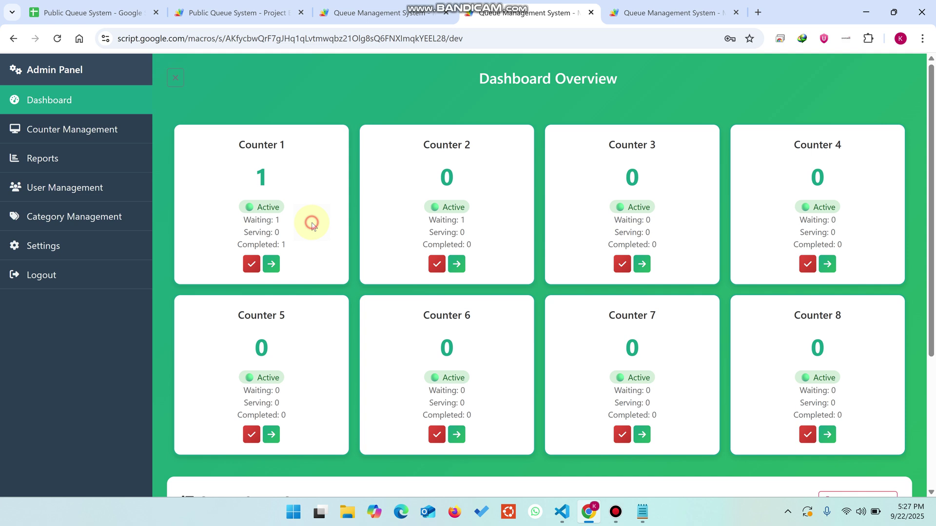
left_click_drag(285, 223, 238, 224)
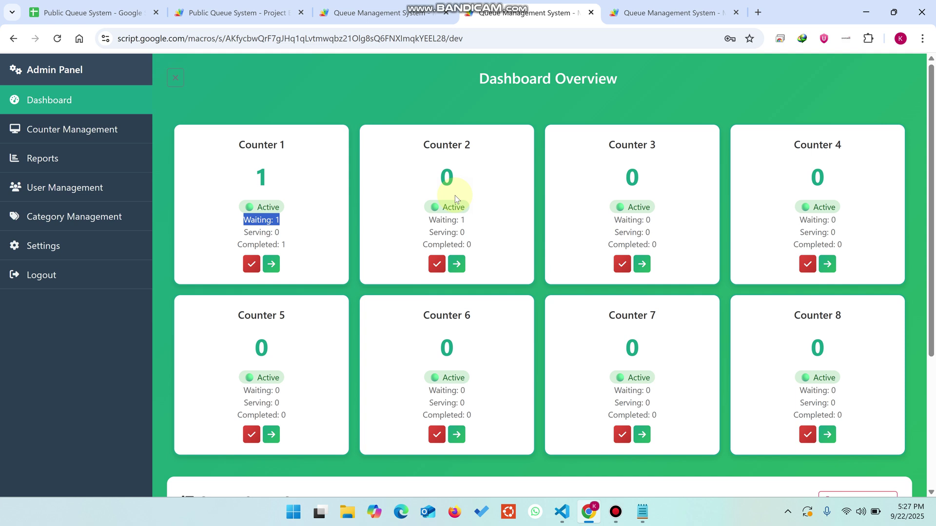
left_click_drag(476, 222, 429, 221)
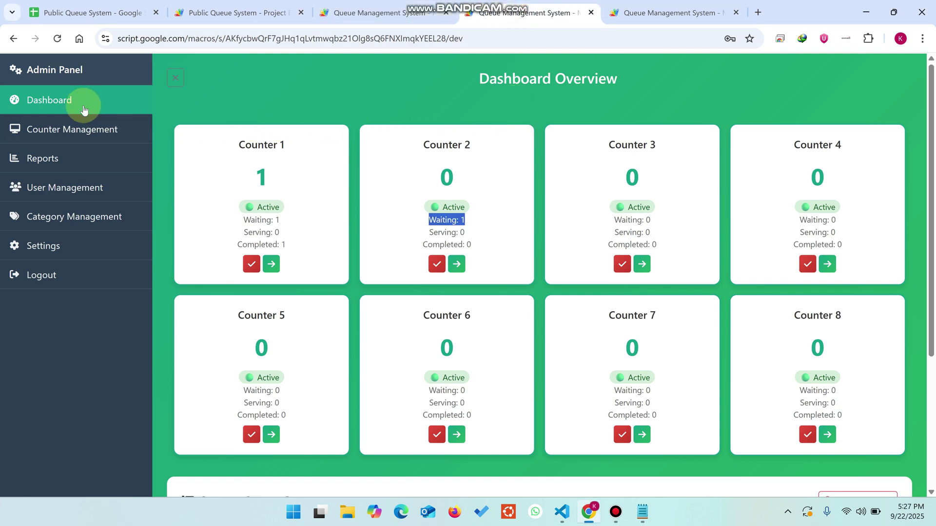
- Go to Counter Management and look over the eight counters' queue tables
left_click(84, 129)
scroll(742, 196, "down", 7)
scroll(741, 241, "up", 3)
scroll(741, 242, "down", 5)
scroll(595, 244, "up", 8)
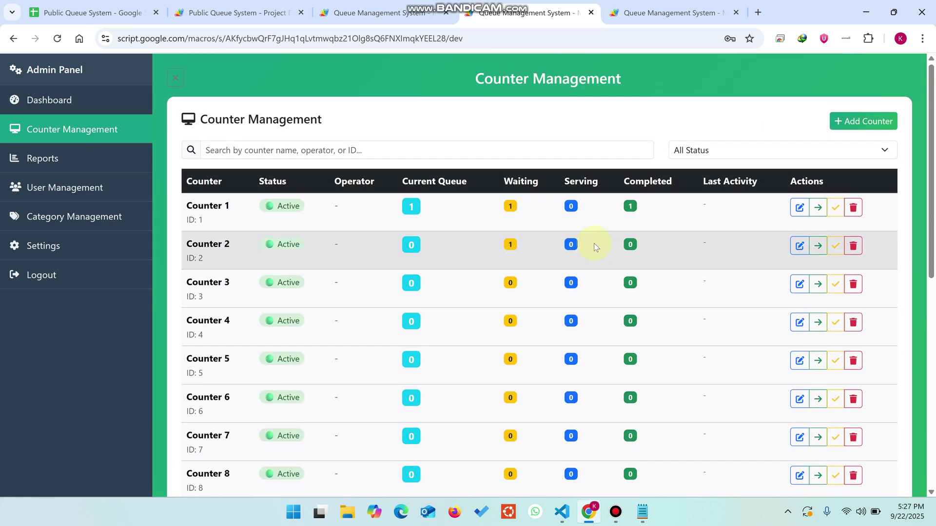
- Delete Counter 8, confirming with 'Yes, delete it!'
scroll(594, 244, "down", 6)
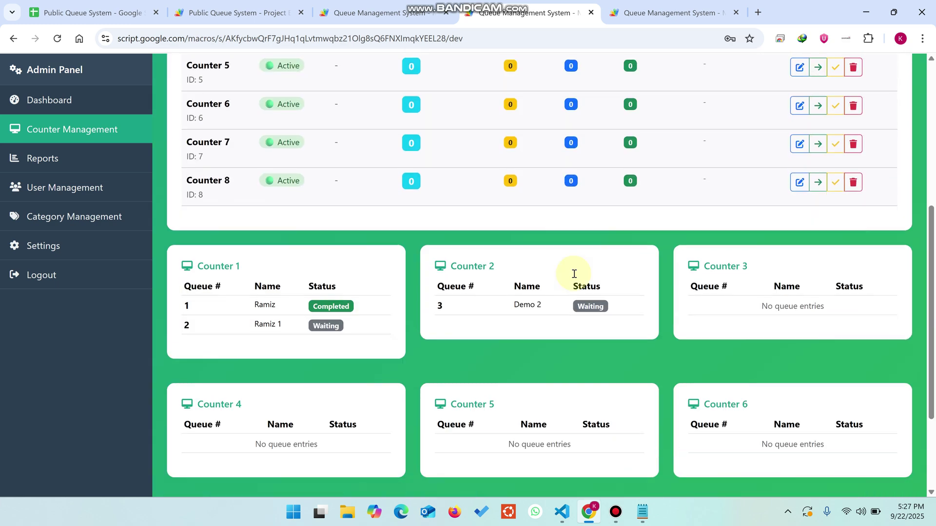
left_click(853, 170)
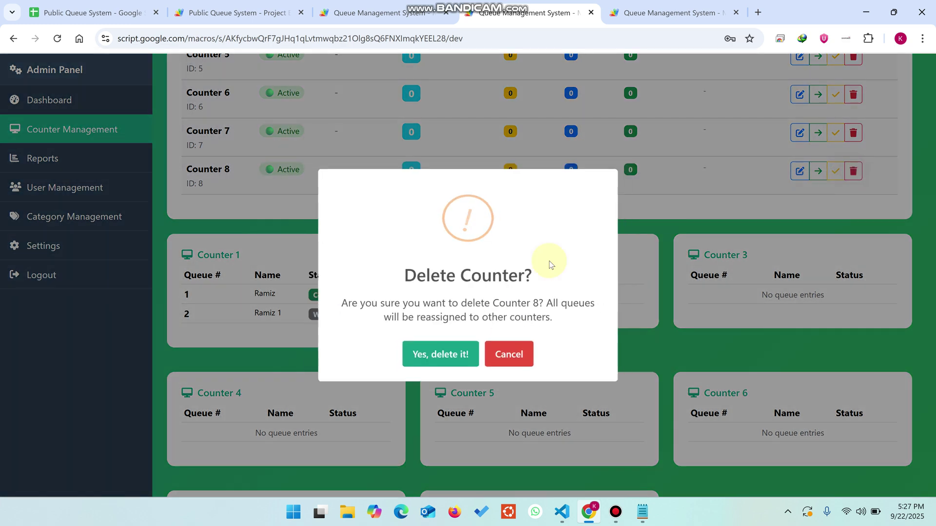
left_click(458, 357)
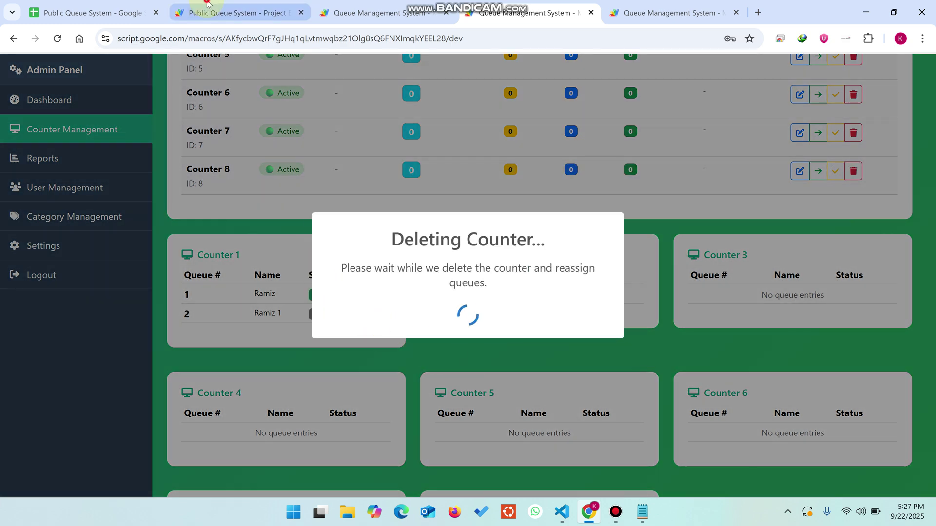
- Check the spreadsheet's Counters sheet now lists only Counters 1–7
left_click(234, 12)
left_click(93, 13)
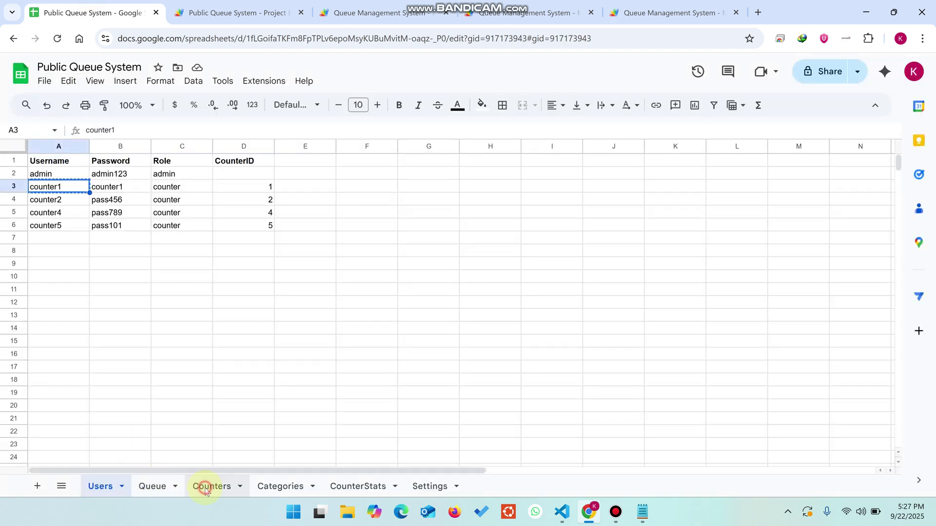
left_click(207, 486)
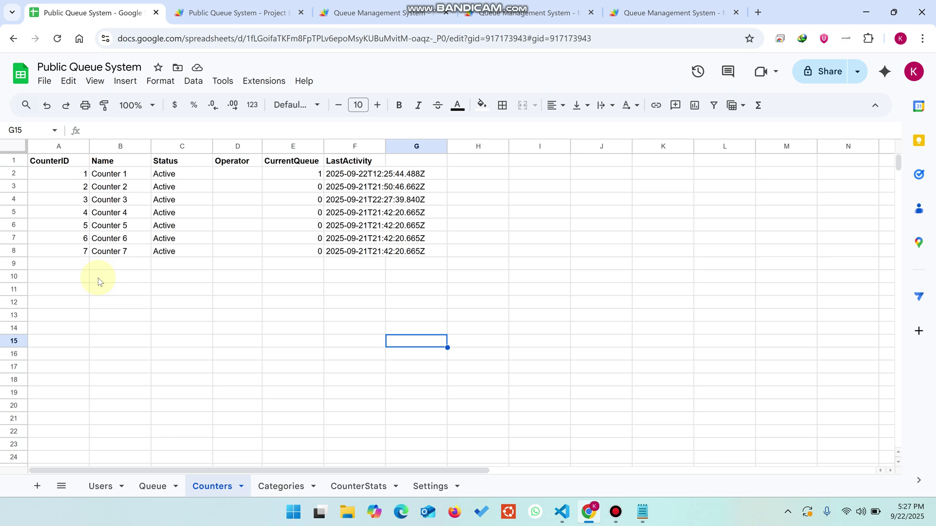
left_click(342, 12)
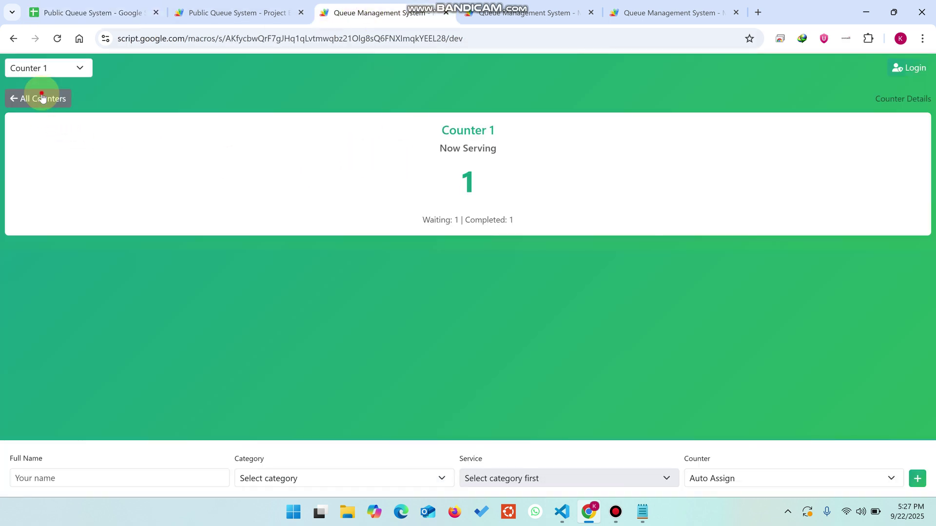
- Call the next customer at Counter 1 from its operator page
left_click(42, 96)
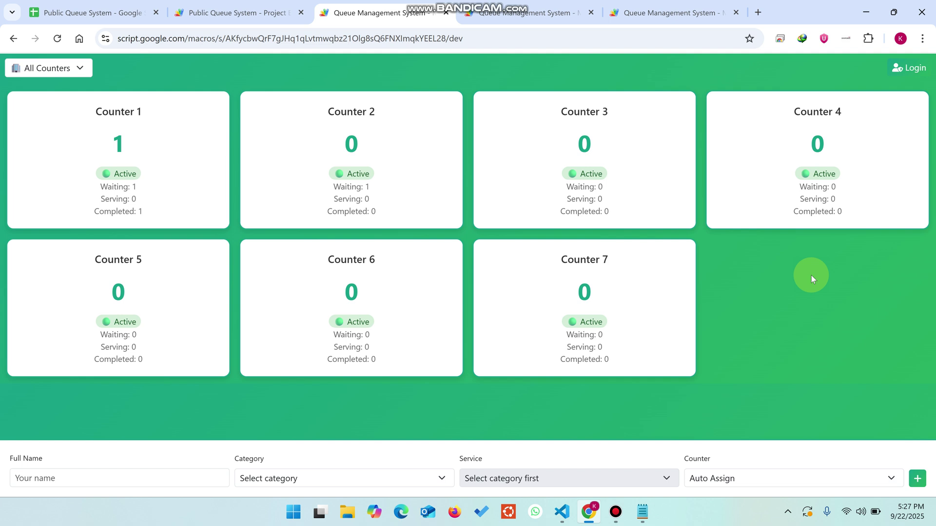
left_click(683, 13)
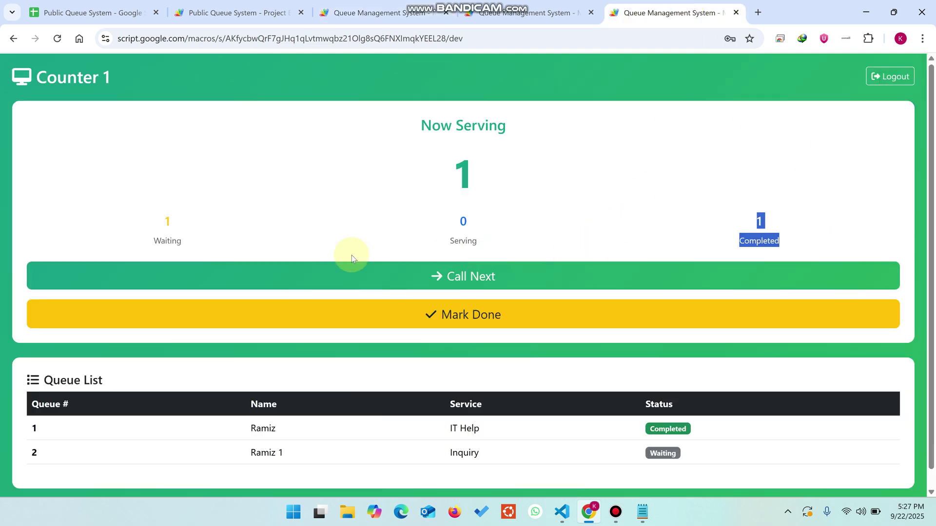
left_click_drag(195, 242, 143, 215)
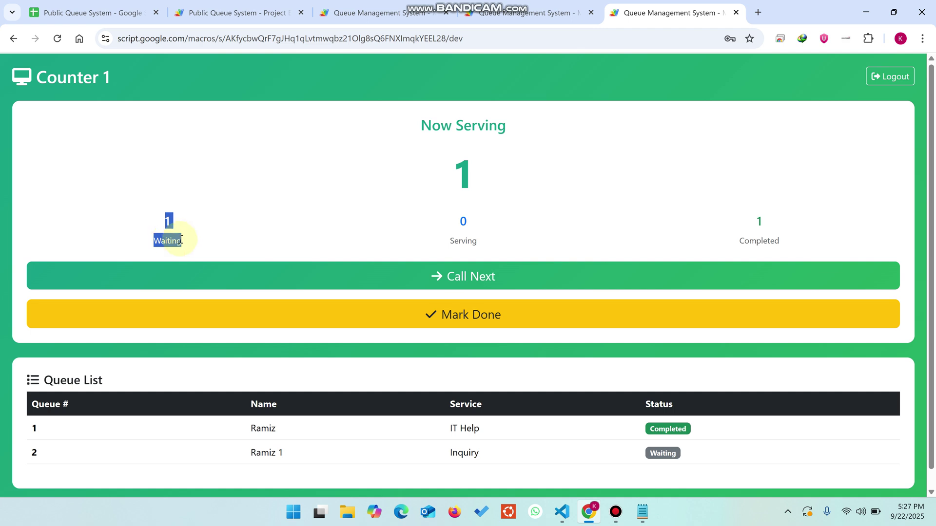
left_click(462, 269)
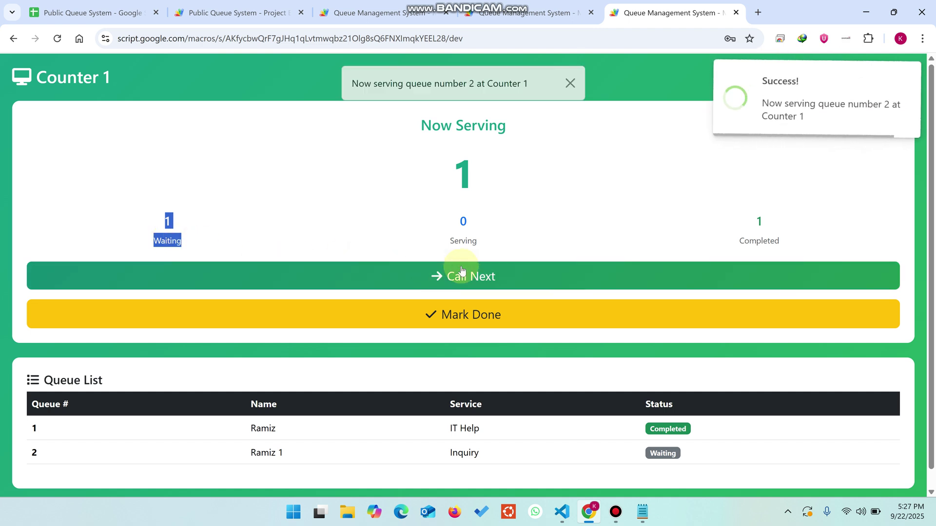
- Verify Counter 1 now serves ticket 2 on the public view and admin Counter Management
left_click(347, 11)
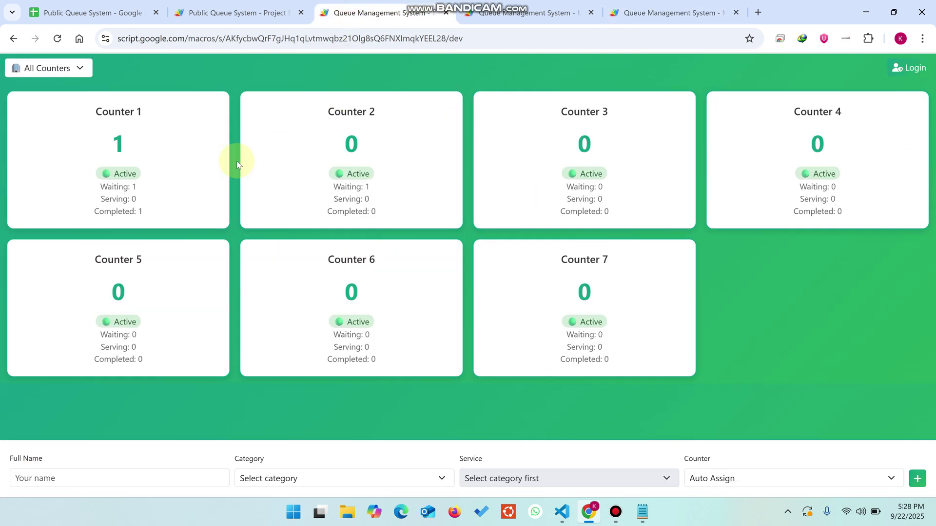
left_click(106, 142)
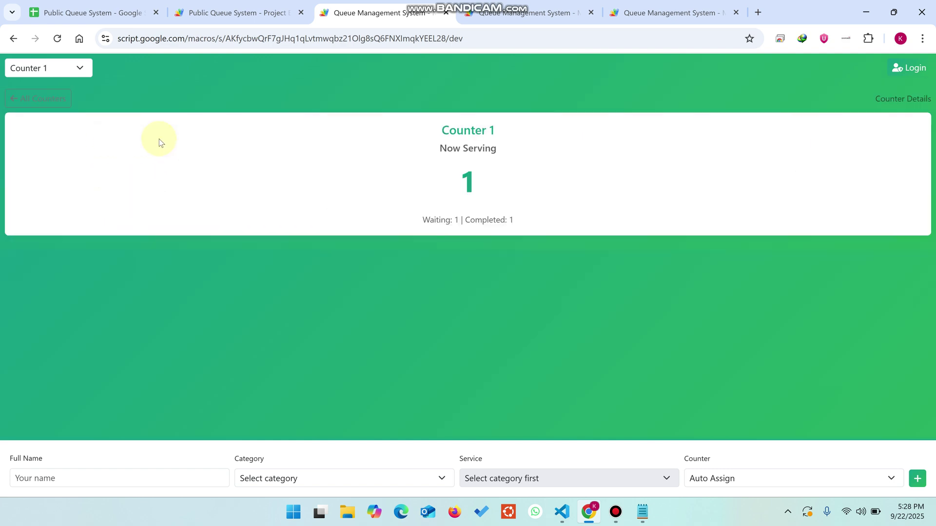
left_click(526, 12)
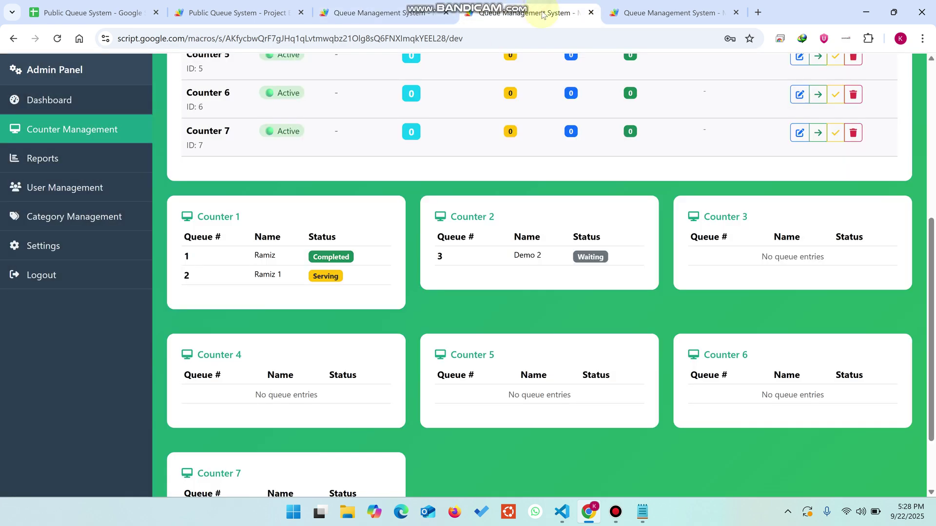
scroll(508, 262, "up", 6)
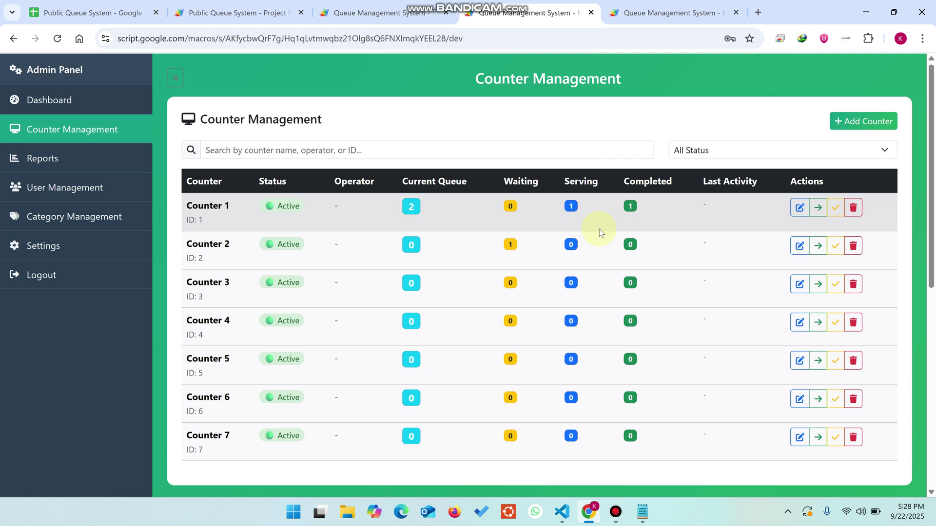
left_click(642, 6)
left_click_drag(110, 77, 33, 63)
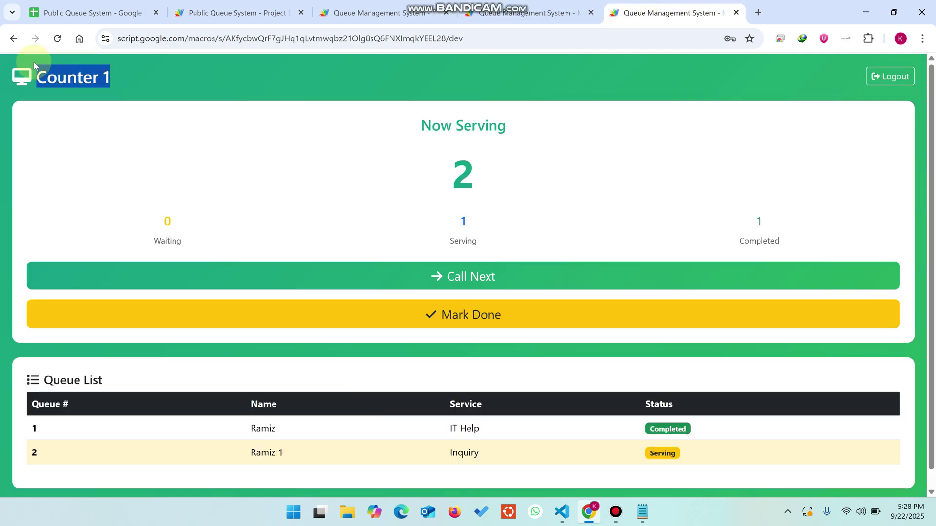
left_click(526, 12)
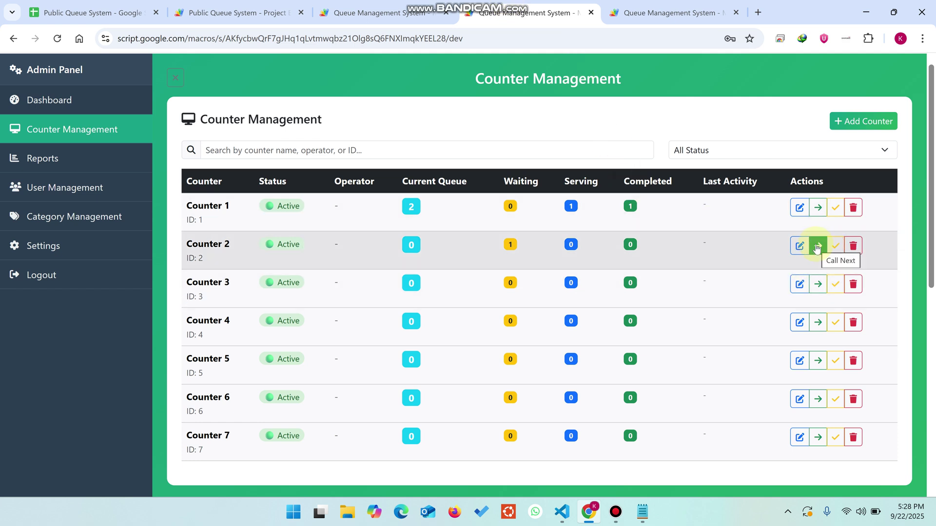
- Call Counter 2's next customer and confirm on the public display it serves ticket 3, none waiting
double_click(510, 244)
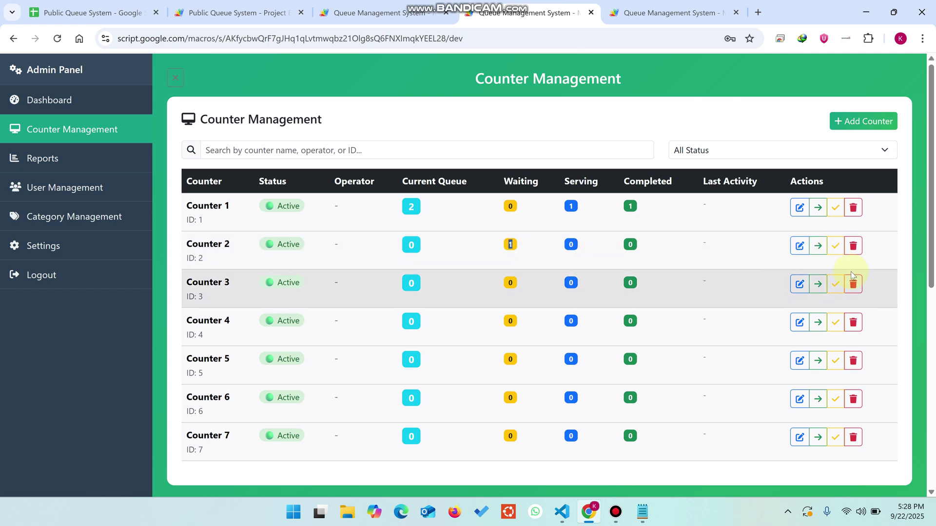
left_click(822, 253)
left_click(383, 13)
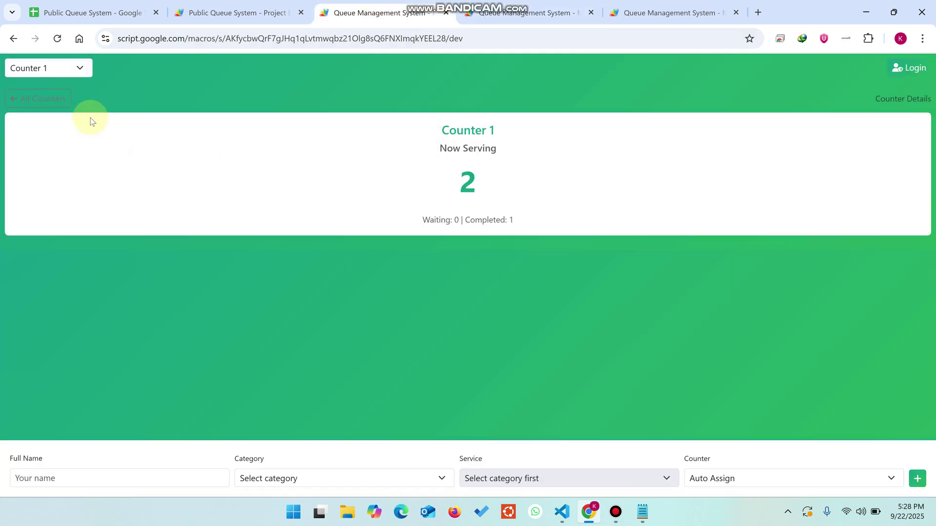
left_click(54, 98)
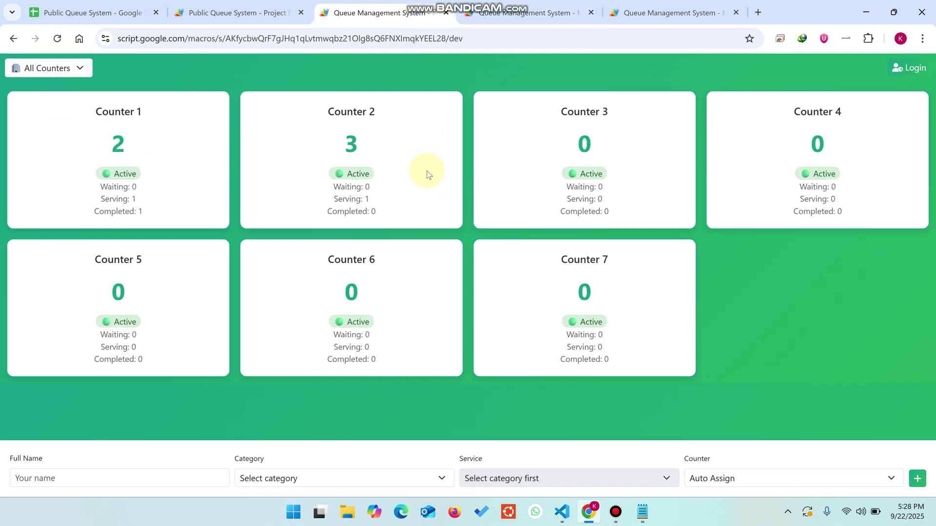
left_click_drag(345, 142, 334, 109)
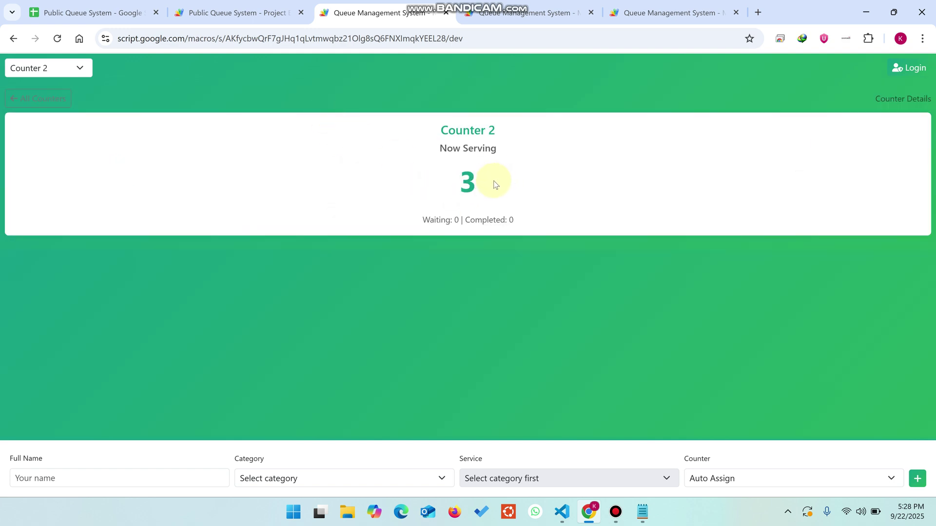
left_click(53, 97)
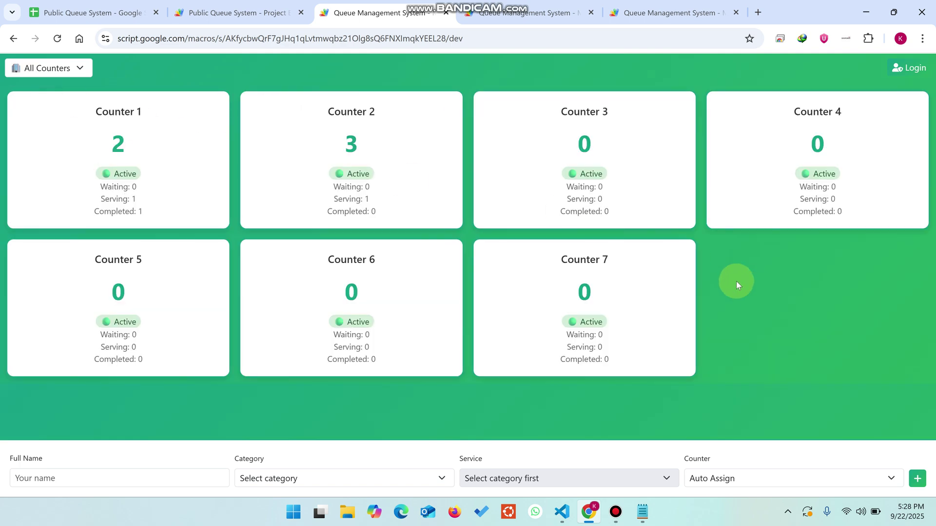
left_click(629, 12)
left_click(477, 12)
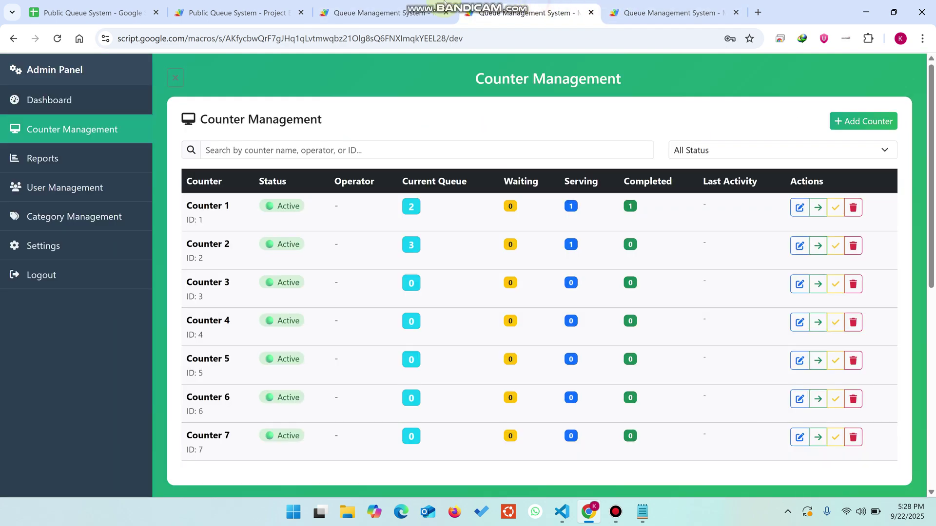
left_click(361, 12)
- Register visitor 'demo' for Information Services / Inquiry, receiving ticket 4 at Counter 1
left_click(113, 476)
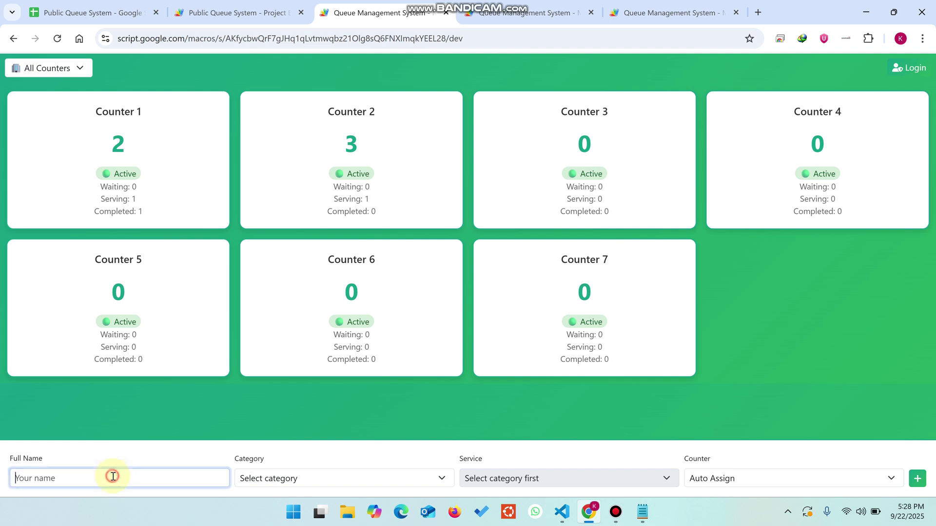
type("demo 3")
left_click(258, 479)
left_click(288, 428)
left_click(506, 482)
left_click(502, 440)
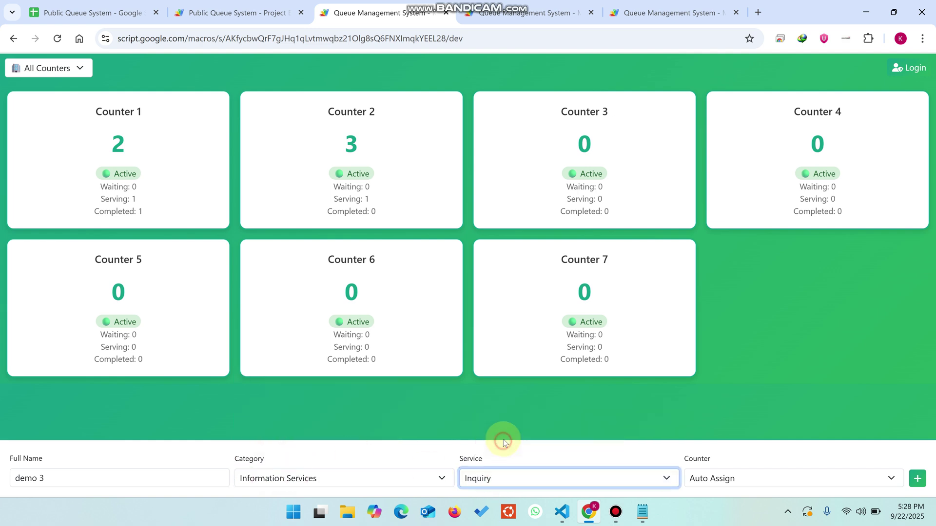
left_click(924, 480)
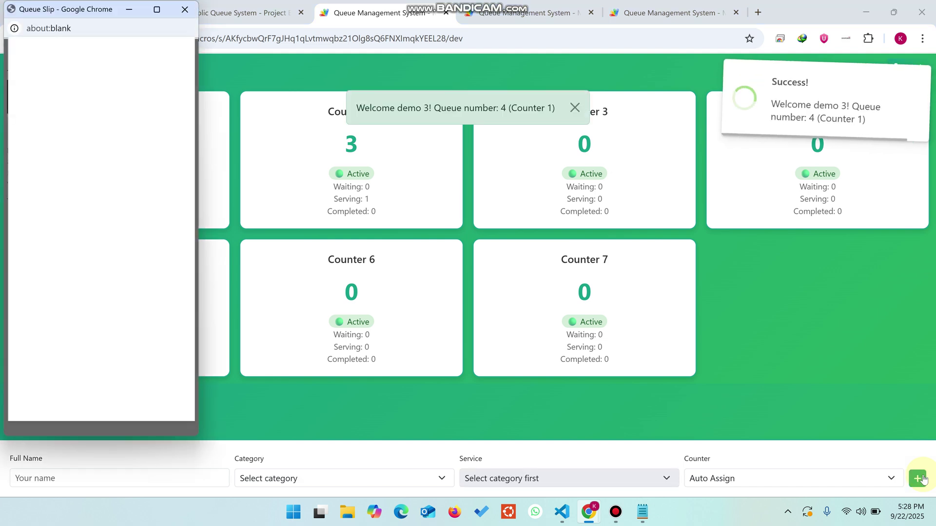
key("Escape")
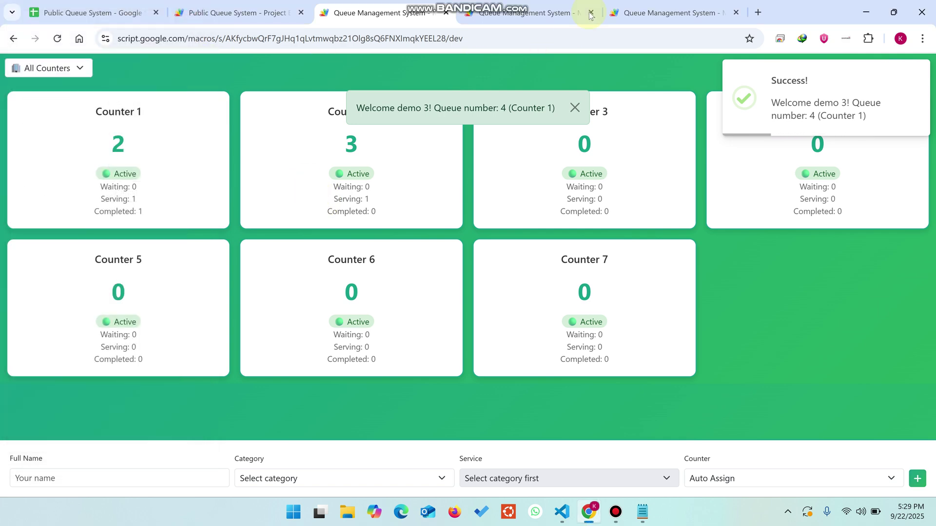
left_click(560, 14)
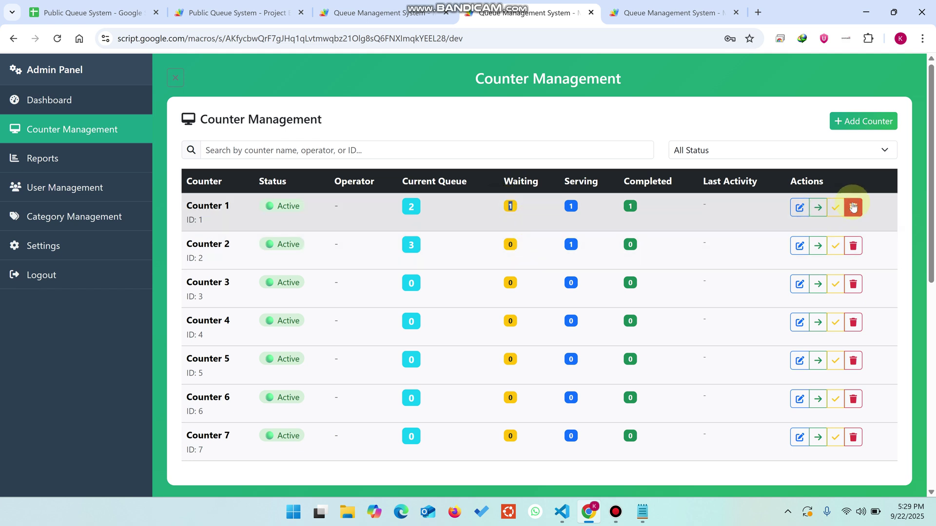
- Mark ticket 3 at Counter 2 as completed and review the per-counter queue tables
left_click(836, 247)
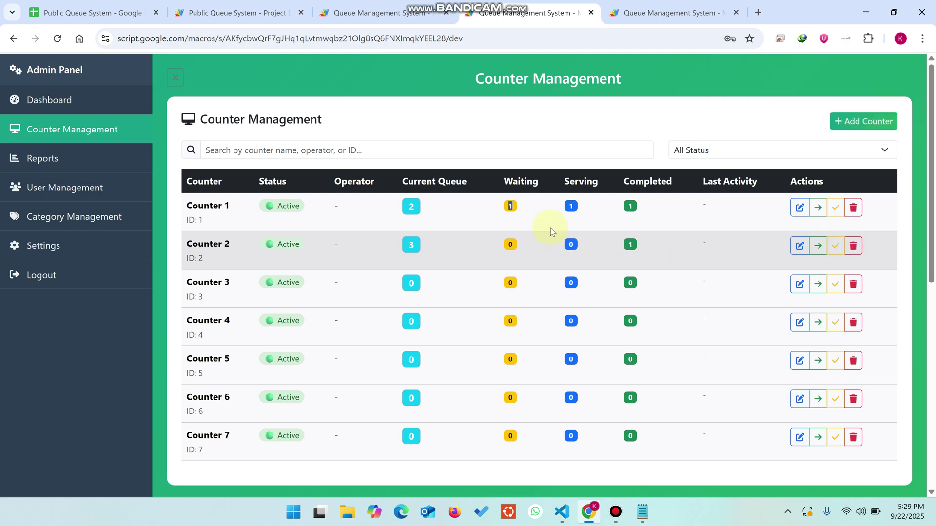
scroll(585, 249, "down", 8)
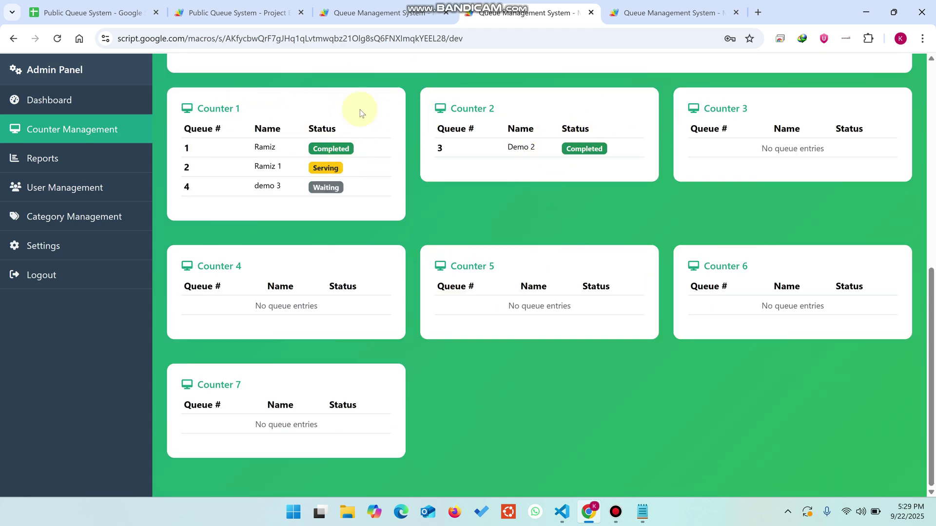
- Browse the Service Type Analysis report, then bring up the User Management list
left_click(70, 157)
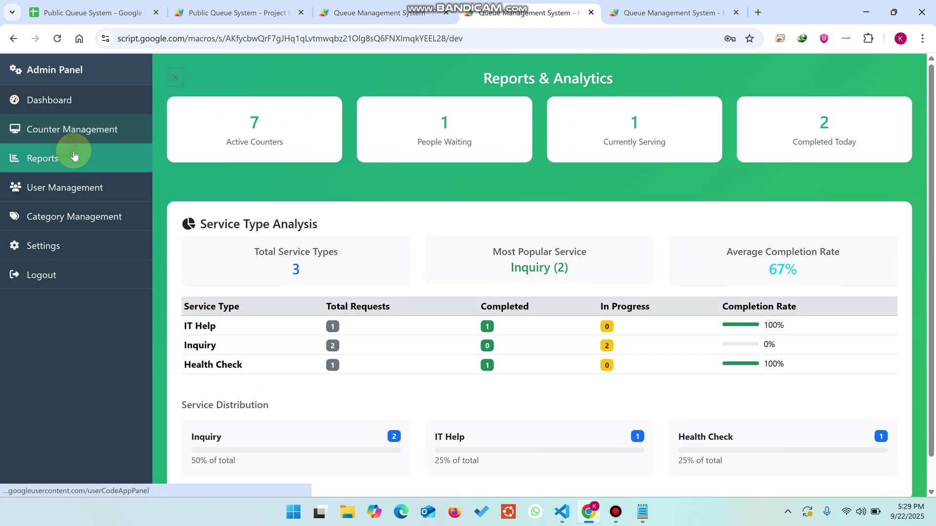
scroll(809, 283, "down", 1)
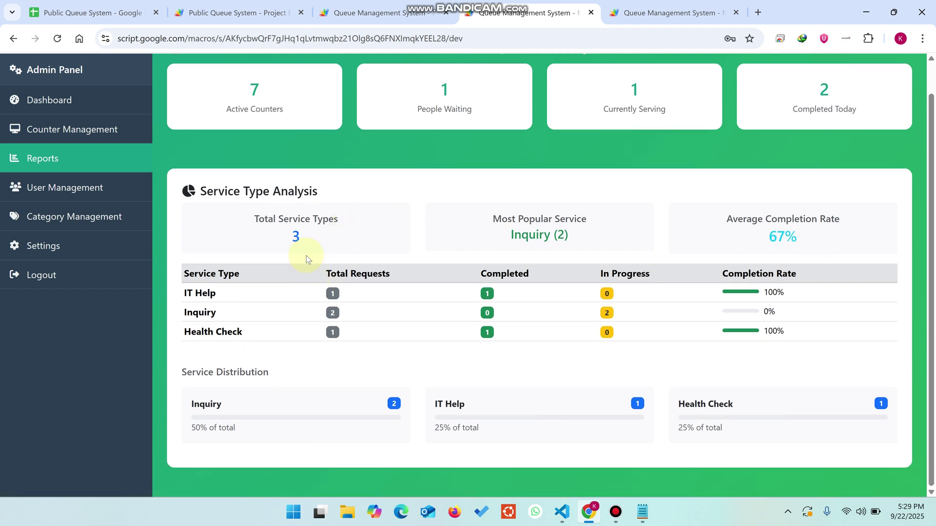
left_click_drag(229, 291, 178, 271)
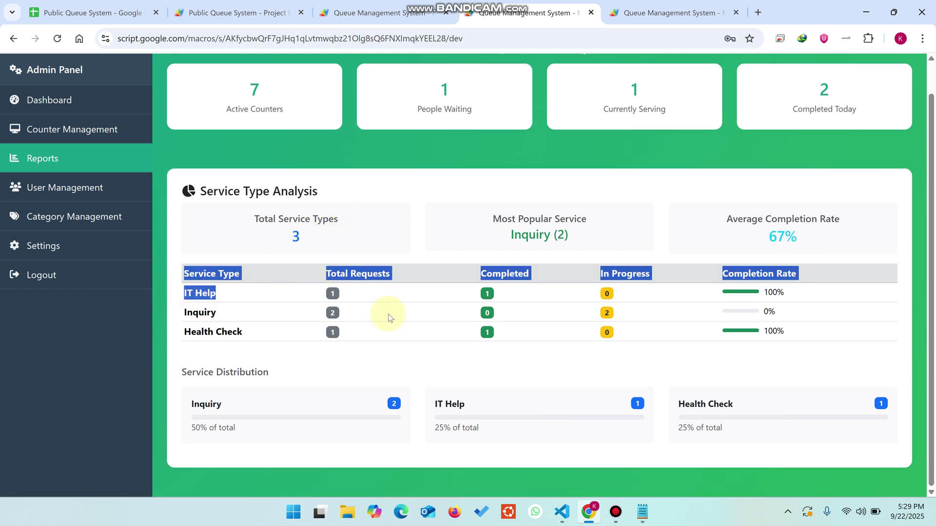
left_click(344, 295)
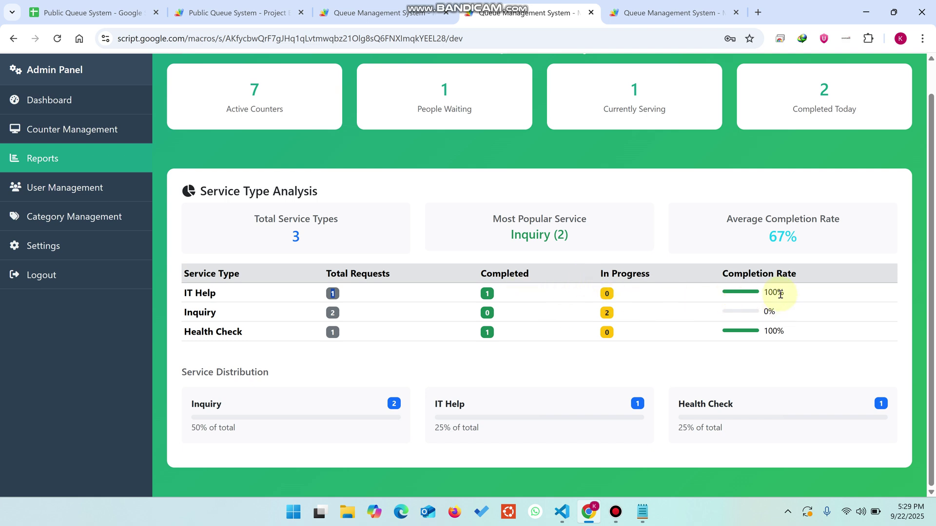
scroll(432, 278, "up", 2)
left_click(74, 188)
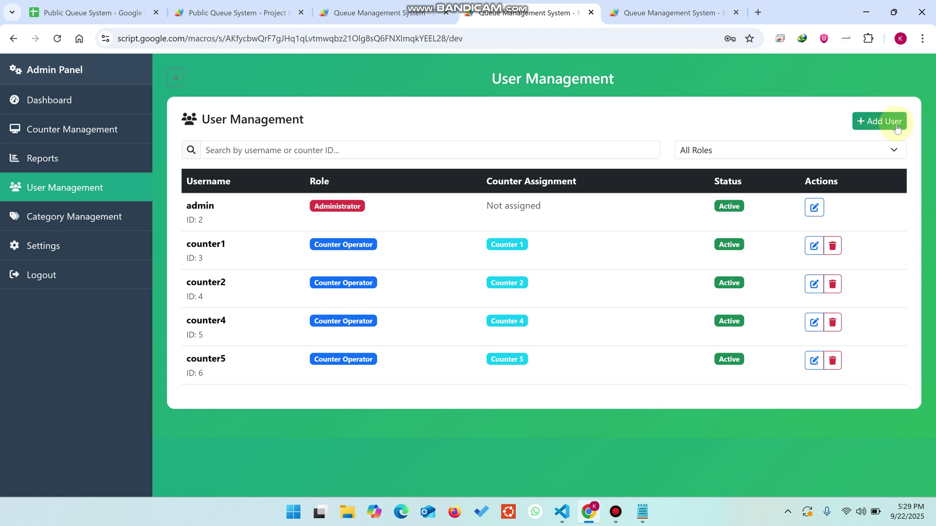
- Open and cancel Add User, then inspect counter1's Counter 1 assignment without saving changes
left_click(883, 122)
left_click(542, 355)
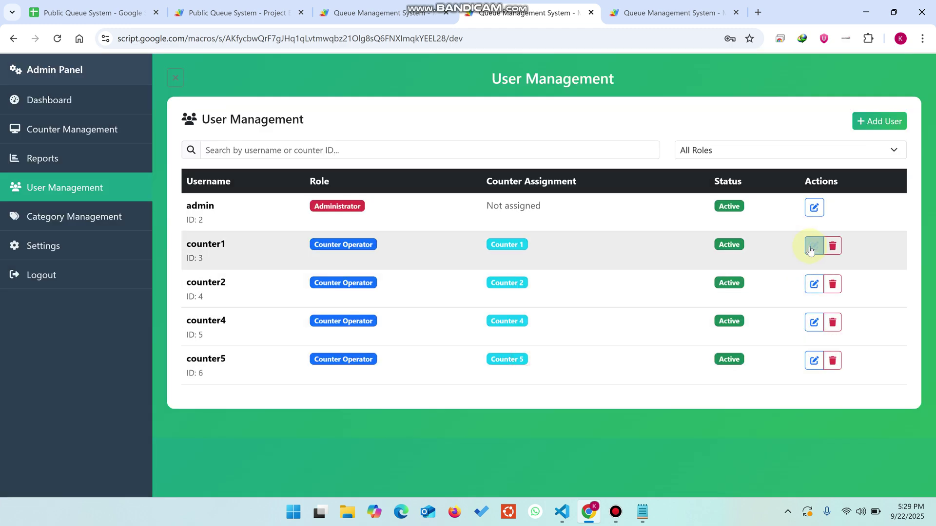
left_click(808, 248)
left_click(426, 301)
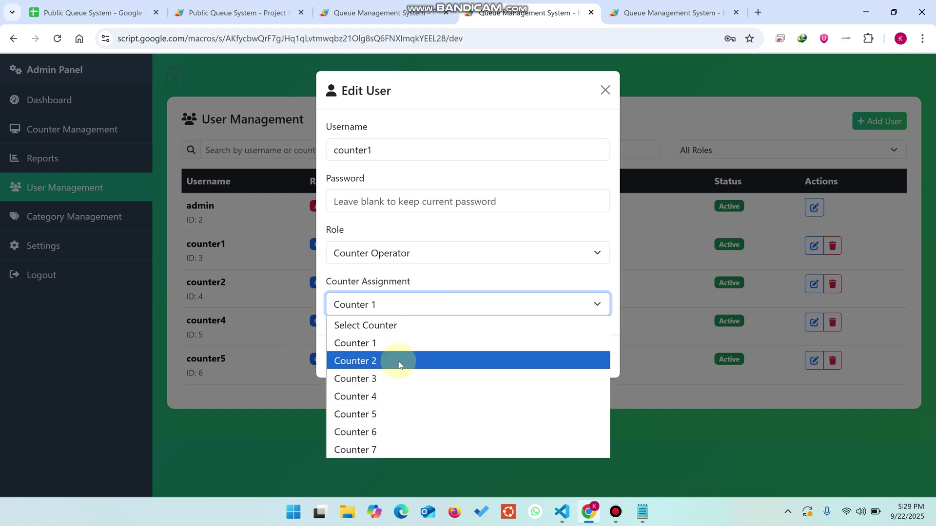
left_click(295, 389)
left_click(294, 388)
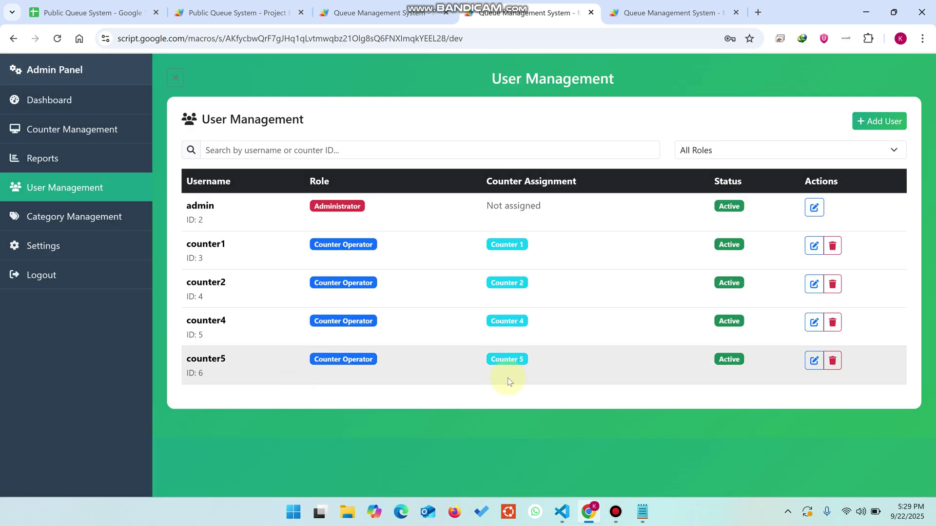
left_click(63, 216)
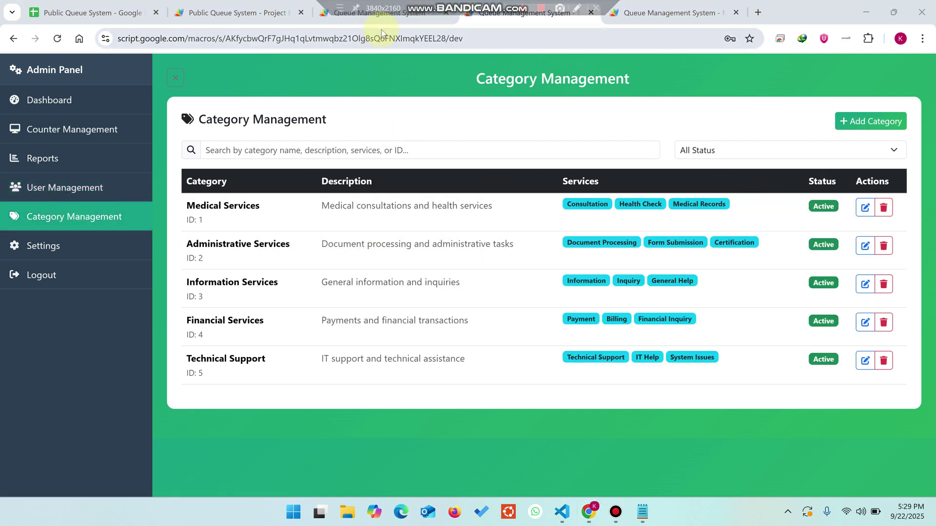
- Check which categories visitors can currently choose on the public page
left_click(376, 10)
left_click(281, 480)
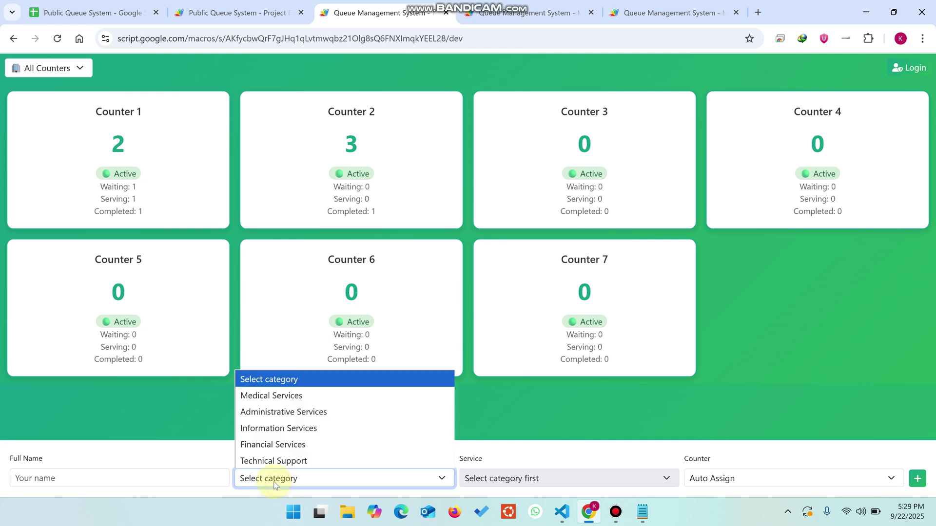
key("ctrl+Tab")
- Add category 'demo' with description 'demo' and services demo1, demo2
left_click(900, 124)
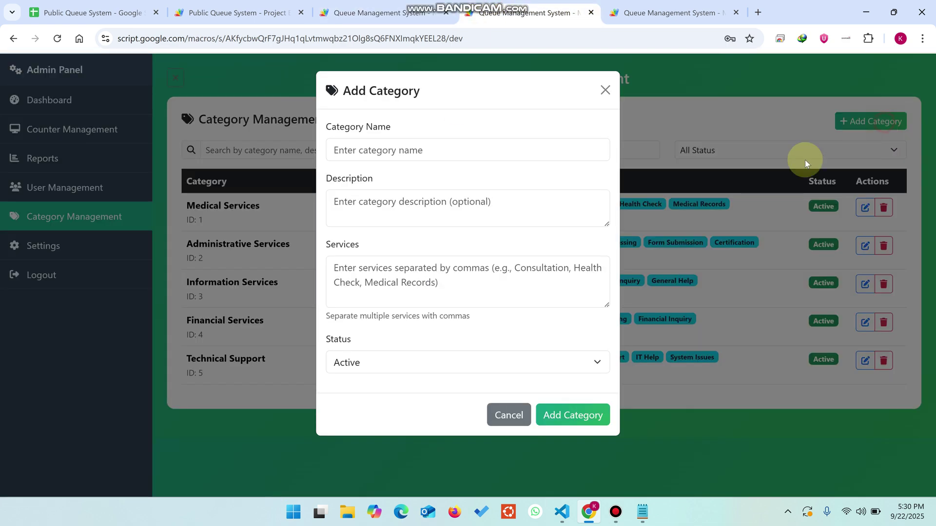
left_click(408, 151)
type("demo")
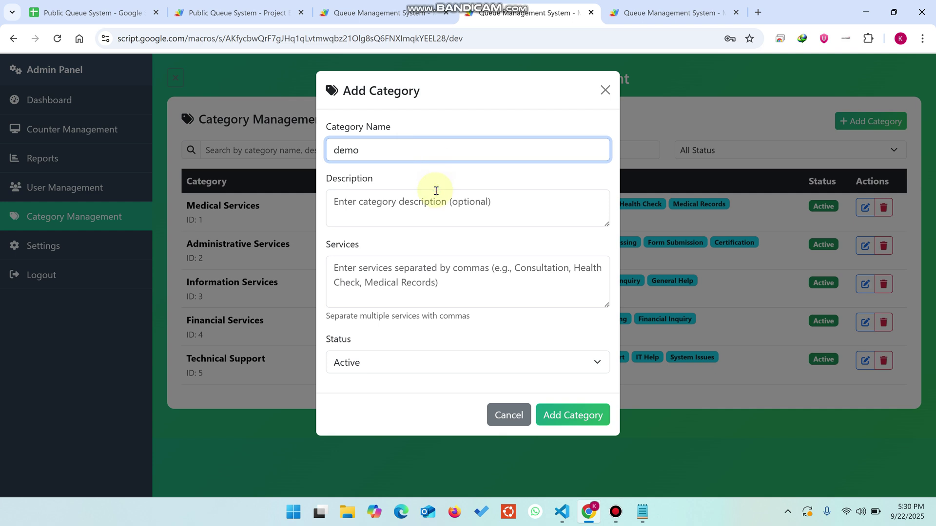
left_click(435, 197)
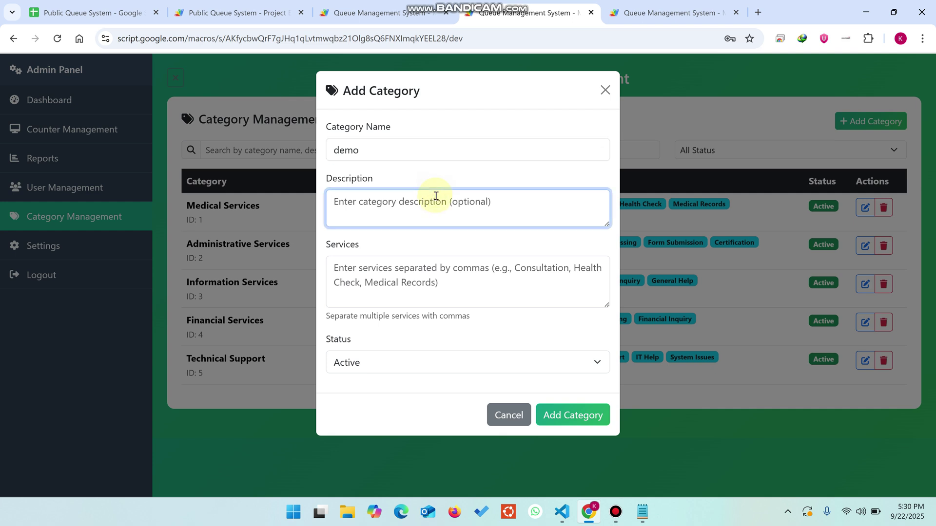
type("demo")
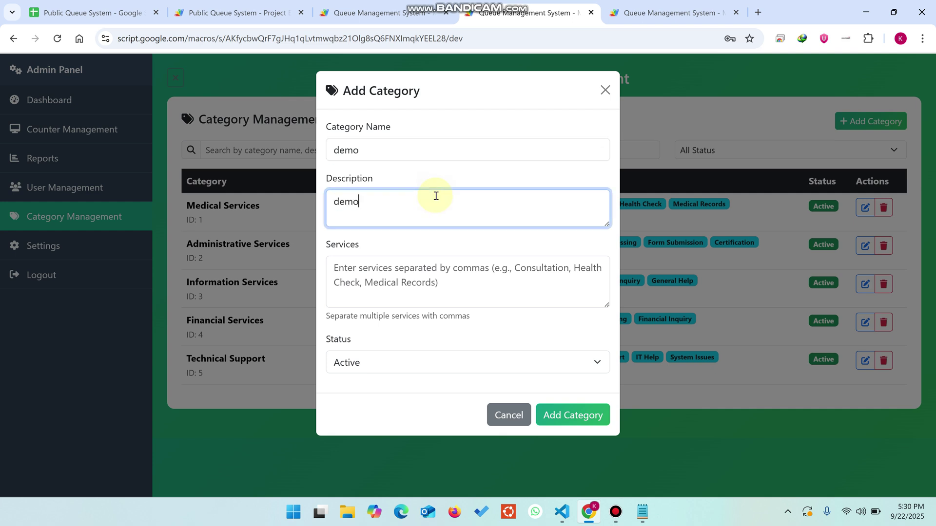
left_click(406, 267)
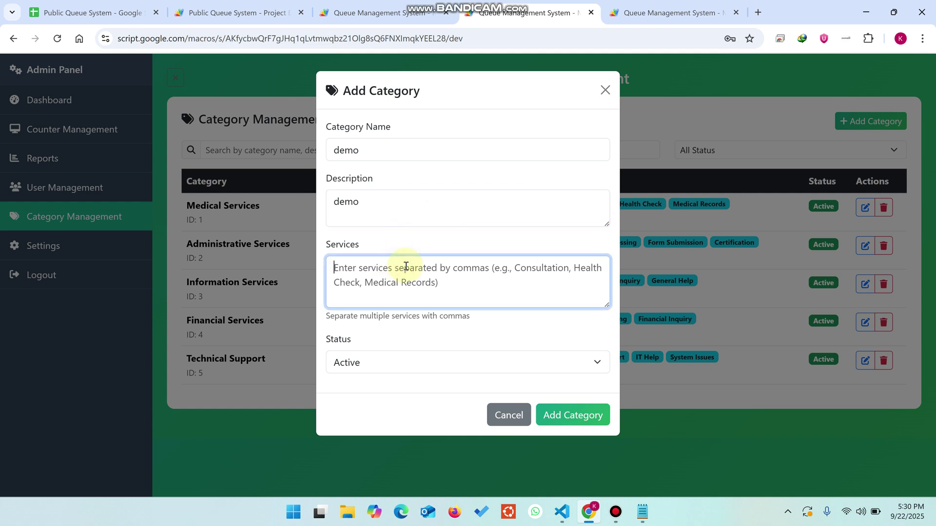
type("demo1,demo2")
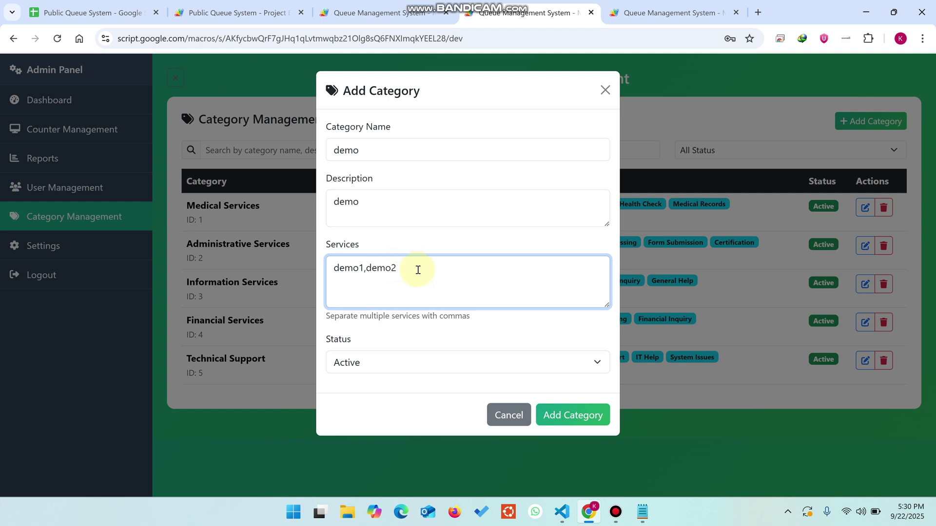
left_click(582, 415)
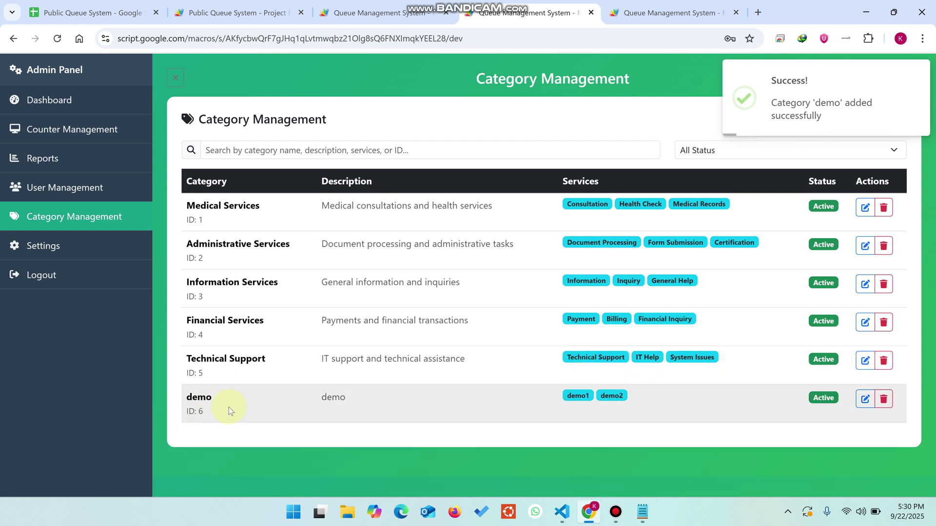
- Confirm visitors can pick the demo category and its services on the public page
left_click(381, 13)
left_click(339, 475)
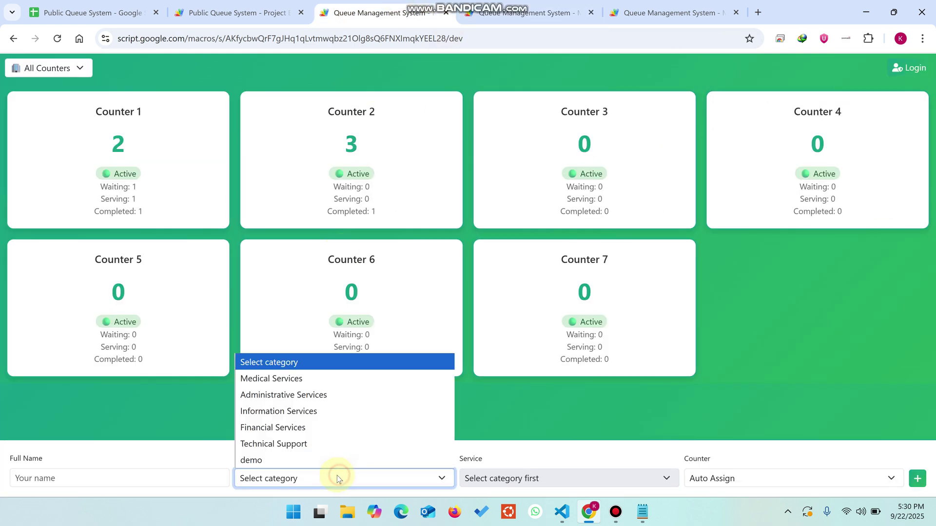
left_click(272, 461)
left_click(497, 480)
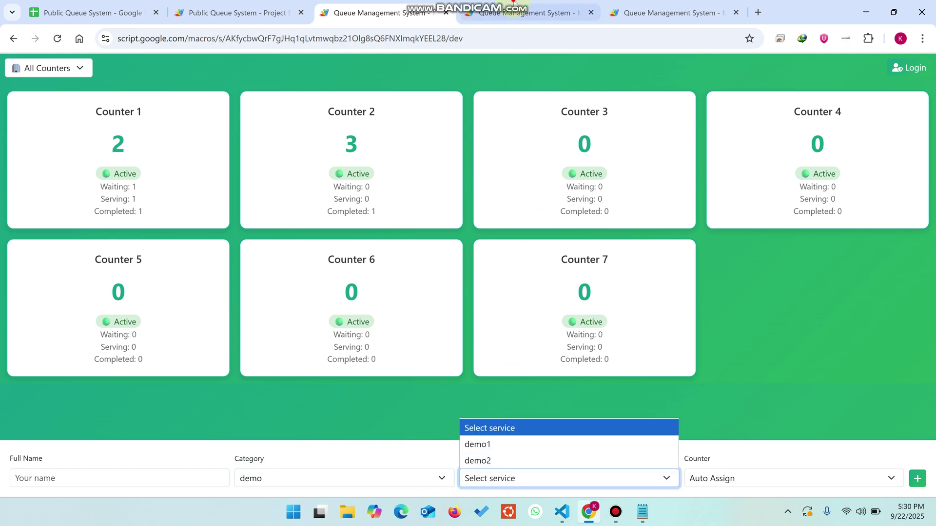
left_click(507, 14)
left_click(46, 245)
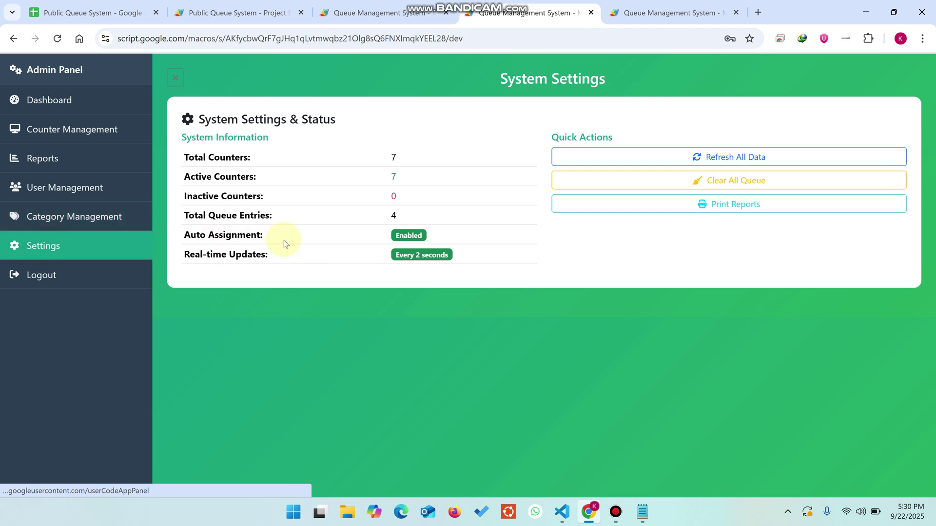
- Highlight the 7 total and active counter figures, then return to Counter Management
left_click_drag(266, 162, 183, 157)
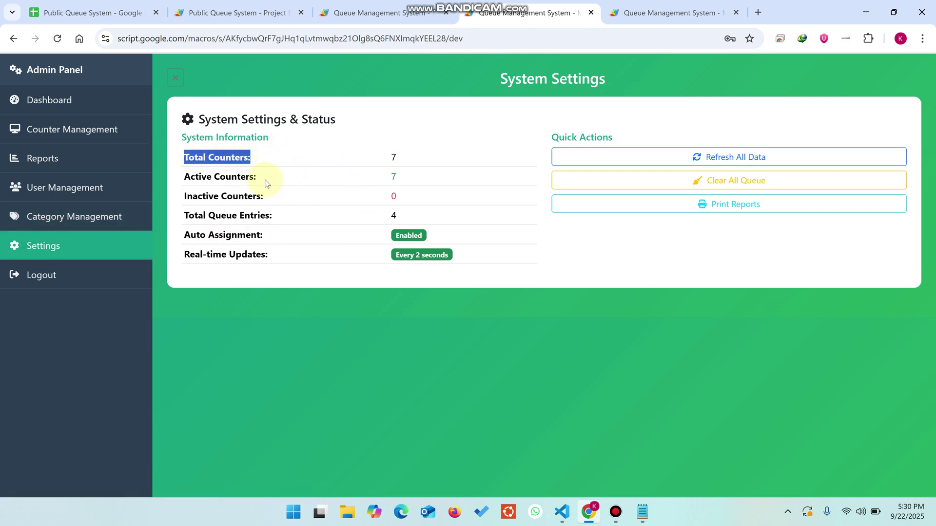
left_click_drag(276, 197, 171, 203)
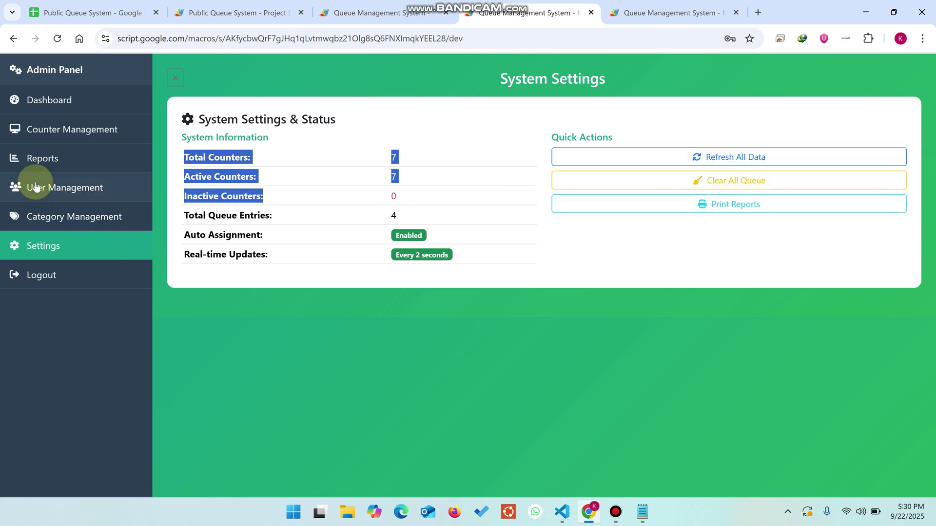
left_click(52, 129)
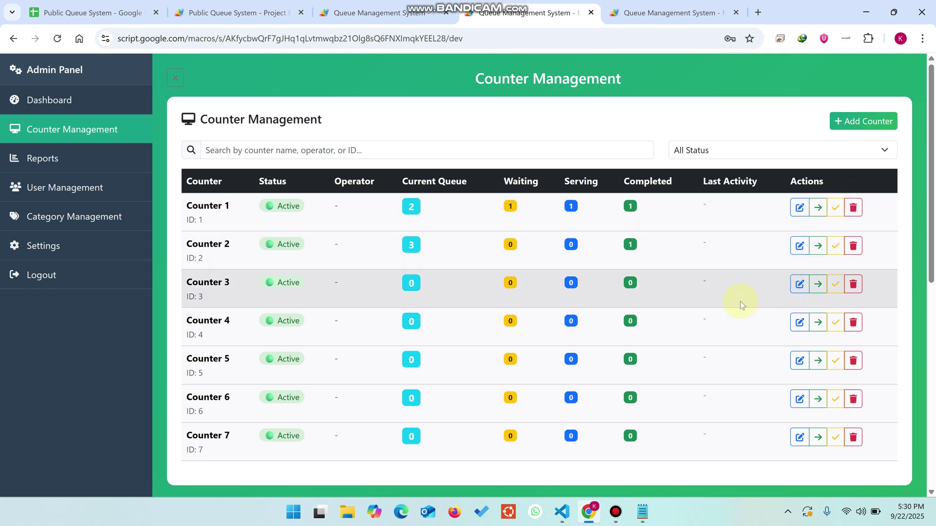
- Change Counter 3's status to Inactive and save it
left_click_drag(230, 283, 189, 294)
left_click(799, 283)
left_click(414, 253)
left_click(377, 294)
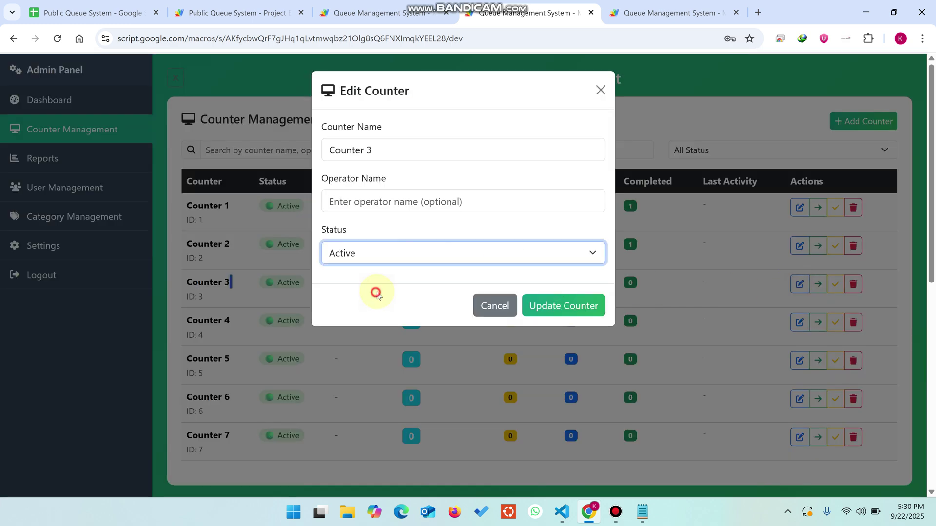
left_click(562, 305)
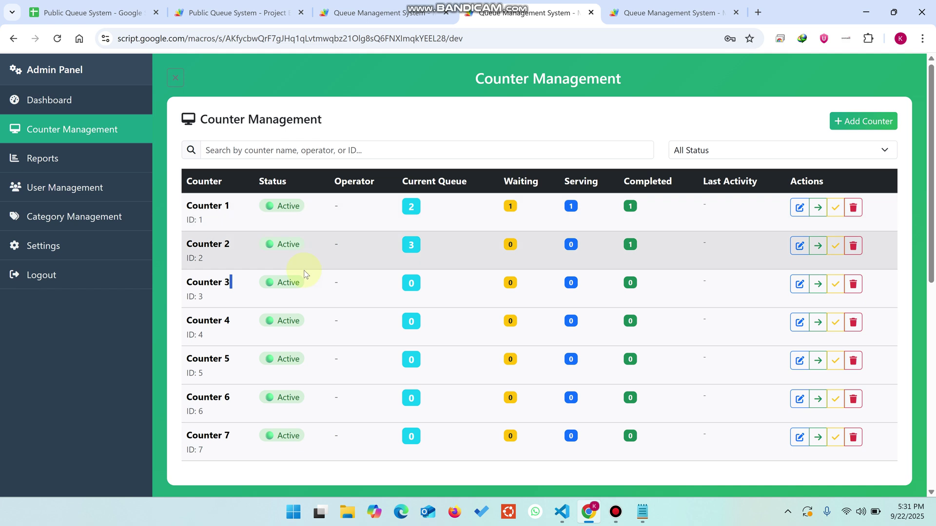
left_click_drag(314, 285, 253, 281)
- Check Counter 3's inactive status on the public counters page, then return to Counter Management
left_click(392, 10)
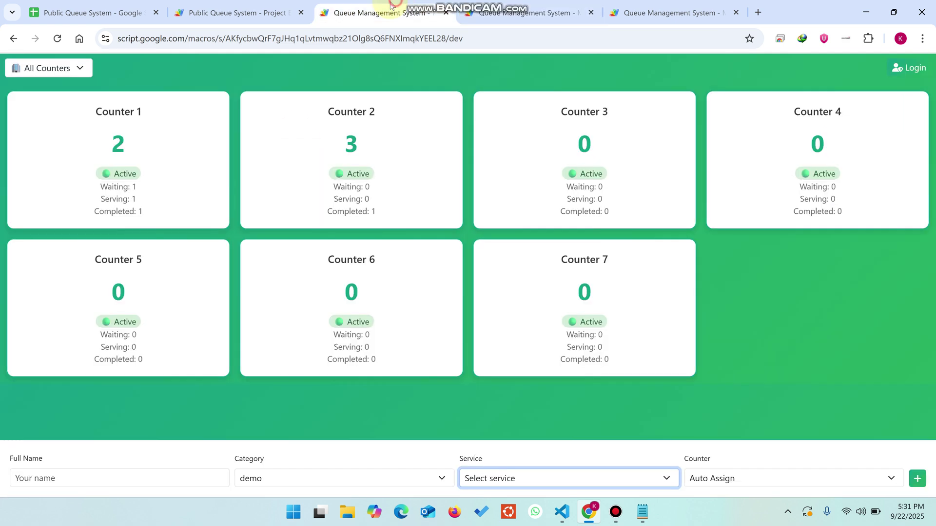
left_click(634, 172)
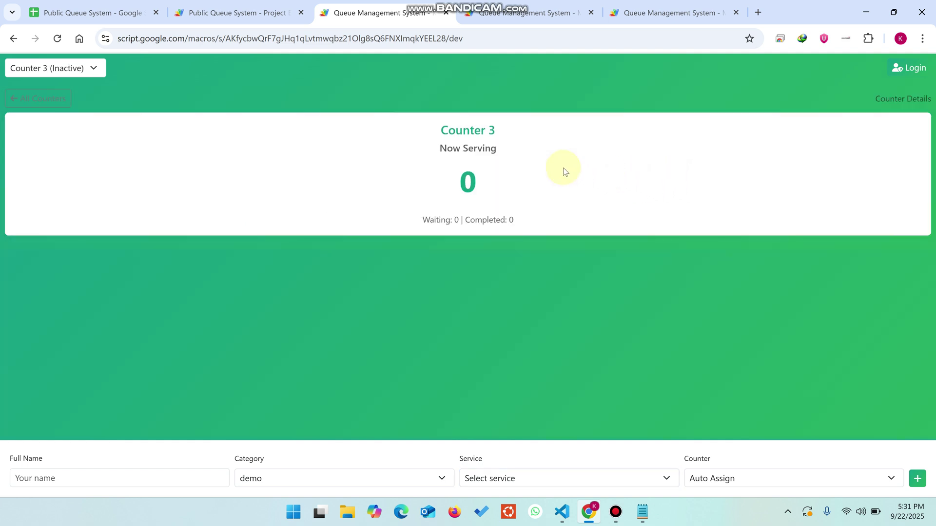
left_click(31, 98)
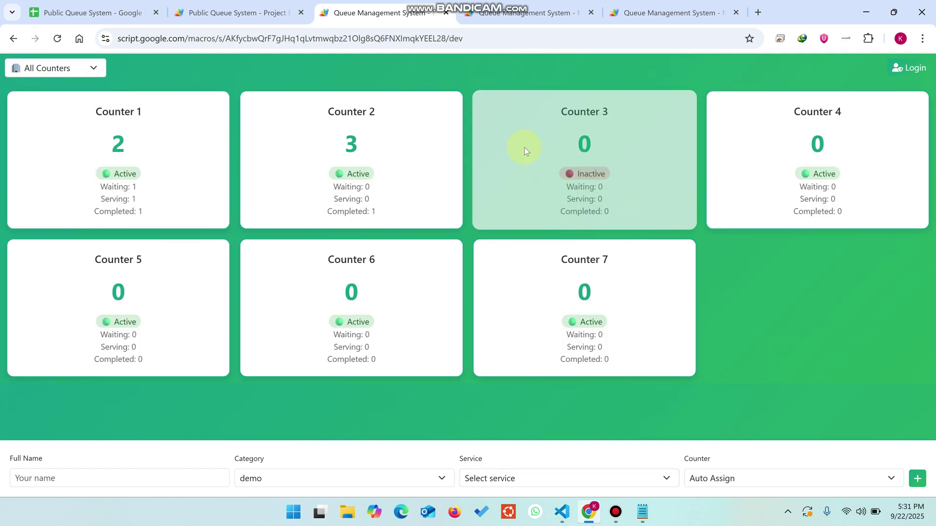
left_click(517, 13)
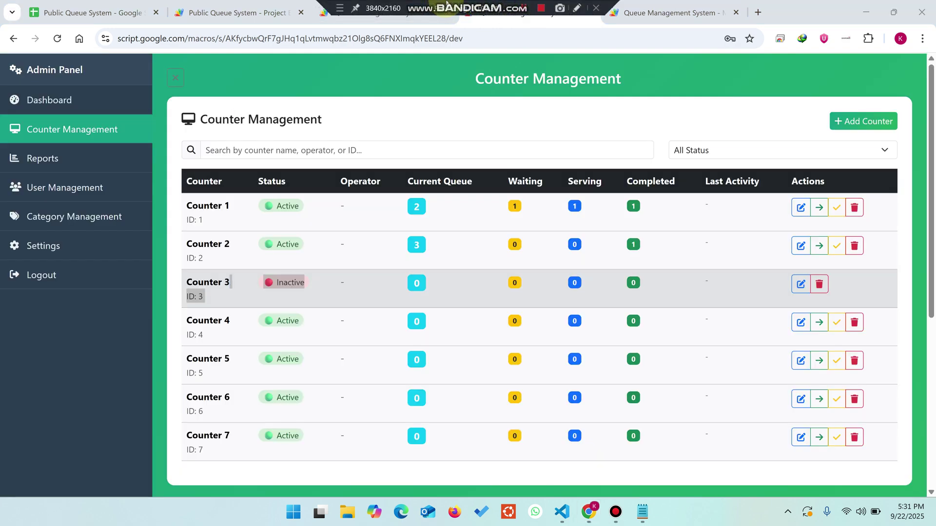
- Make a copy of the Public Queue System spreadsheet using its '/copy' URL
left_click(680, 13)
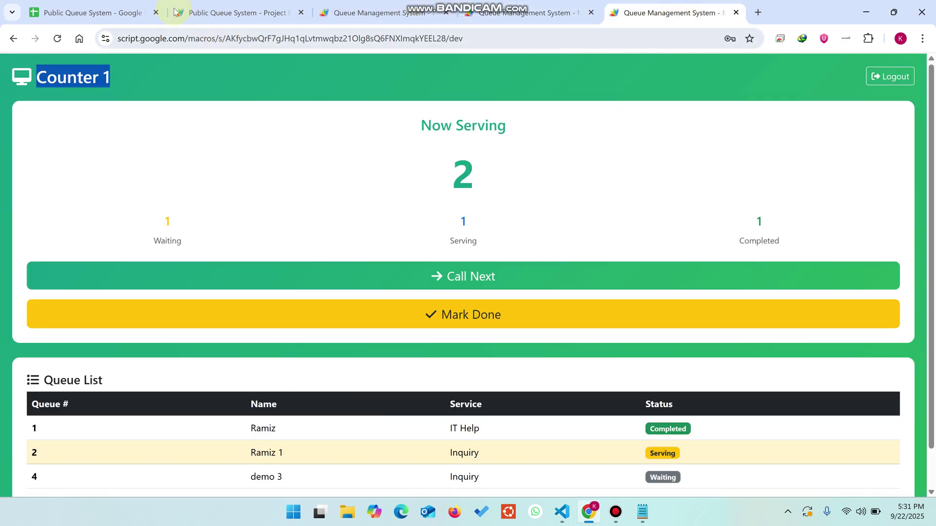
left_click(161, 17)
left_click(208, 38)
key("ctrl+c")
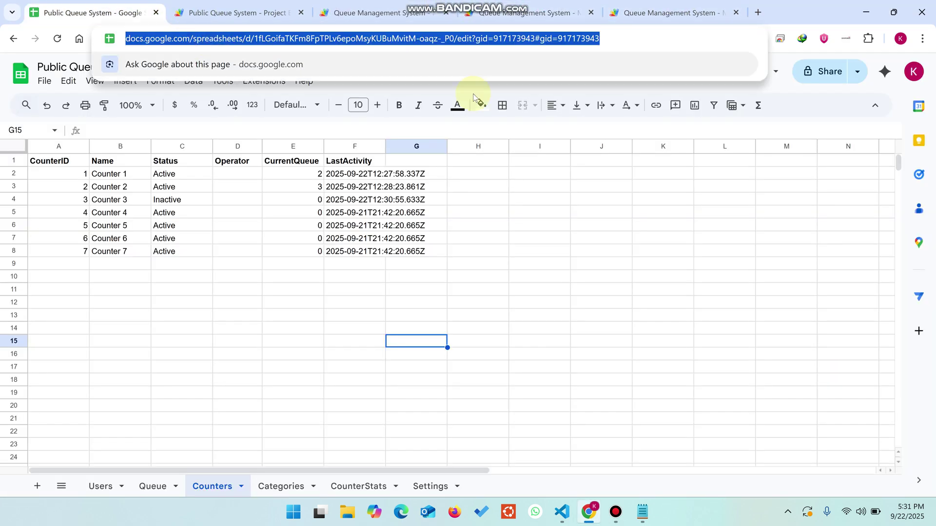
left_click(758, 12)
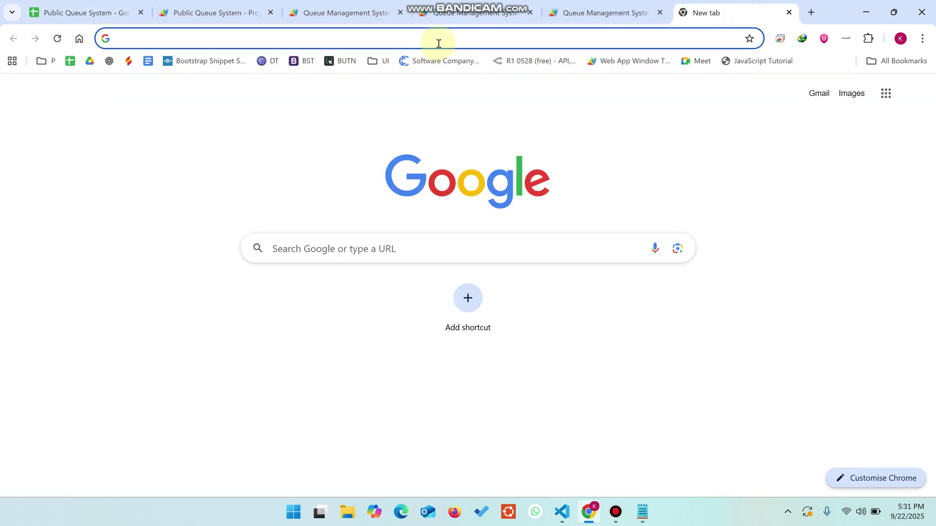
key("ctrl+v")
left_click_drag(628, 38, 485, 34)
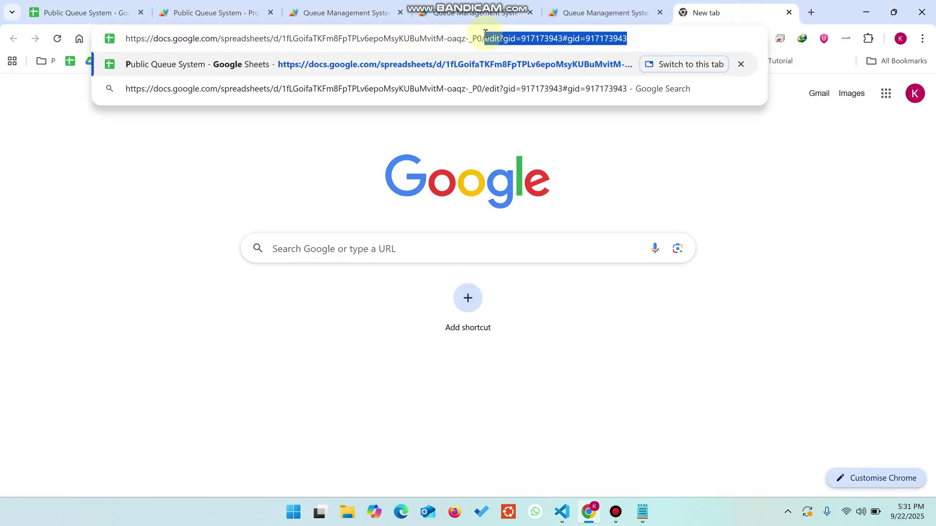
type("copy")
key("Return")
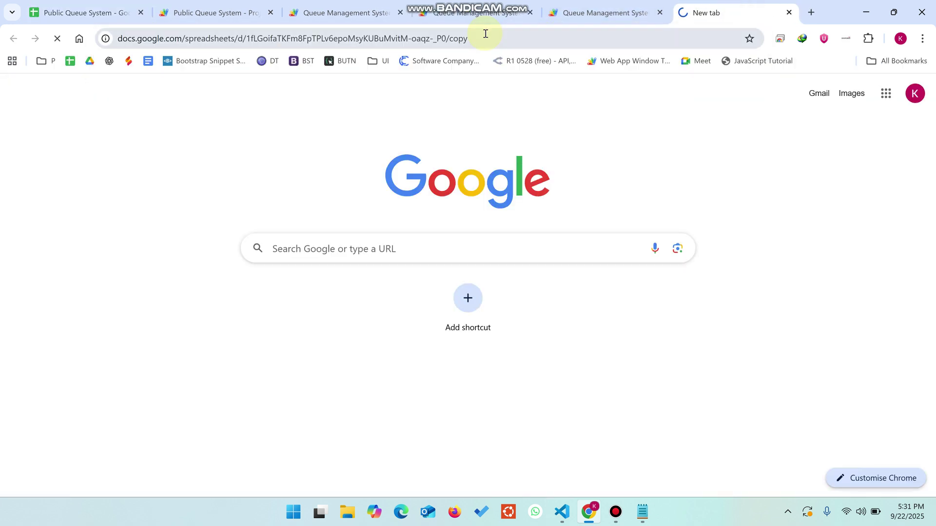
left_click(299, 295)
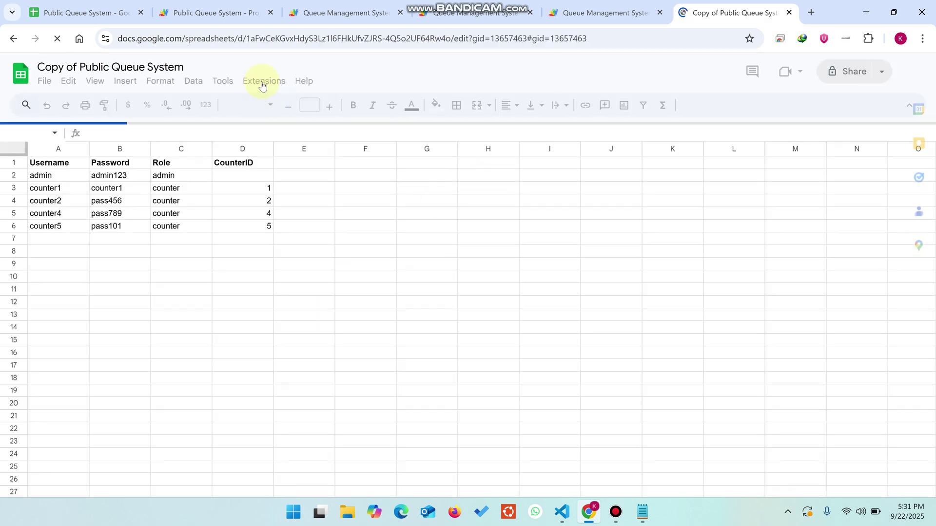
- Open the copied spreadsheet's Apps Script project from the Extensions menu
left_click(263, 81)
left_click(264, 81)
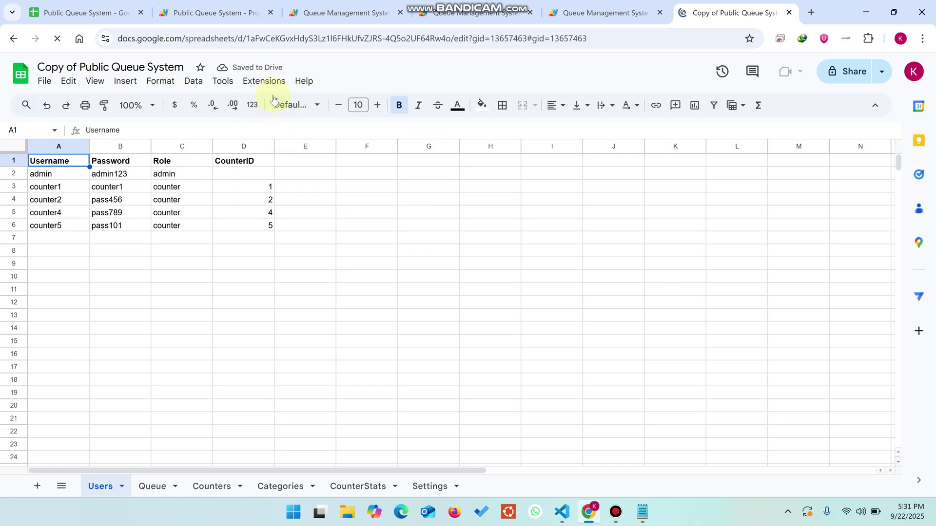
left_click(264, 81)
left_click(273, 140)
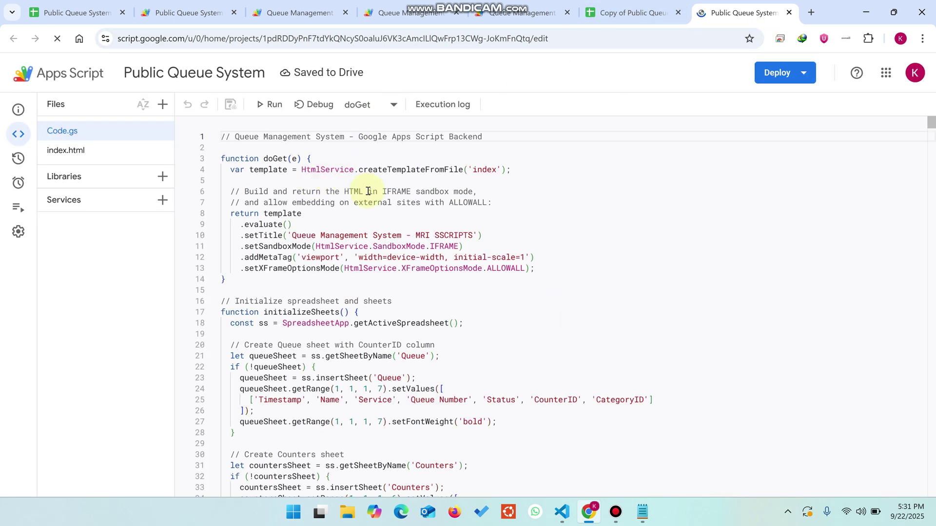
- View index.html, then begin a New deployment from the Deploy menu
left_click(79, 153)
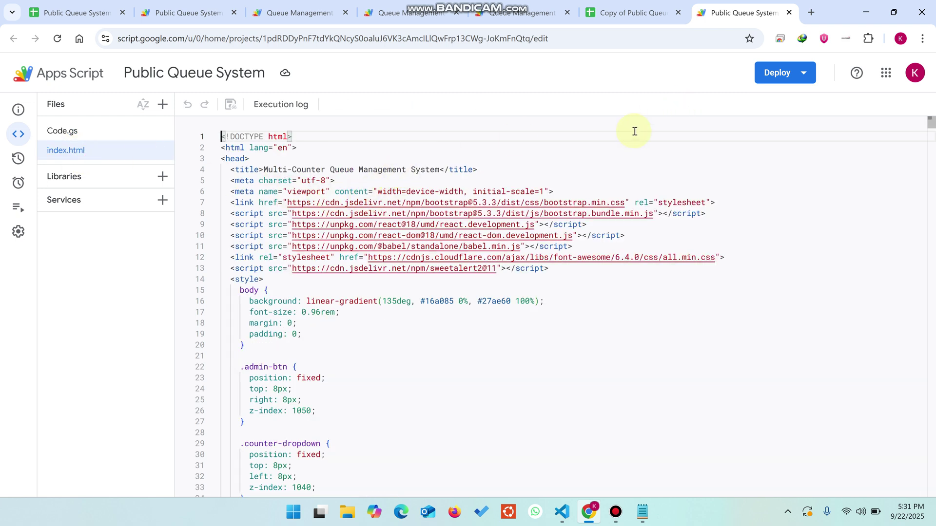
key("ctrl+f")
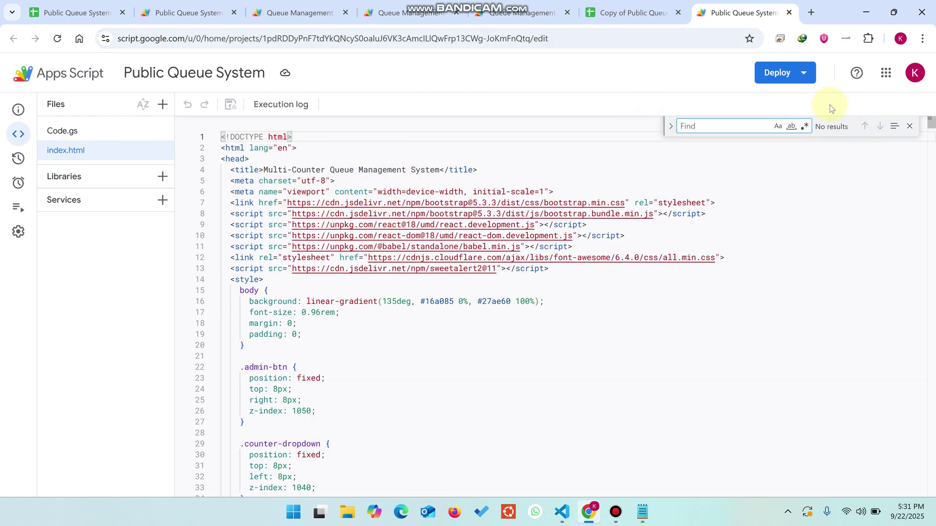
left_click(787, 76)
left_click(807, 102)
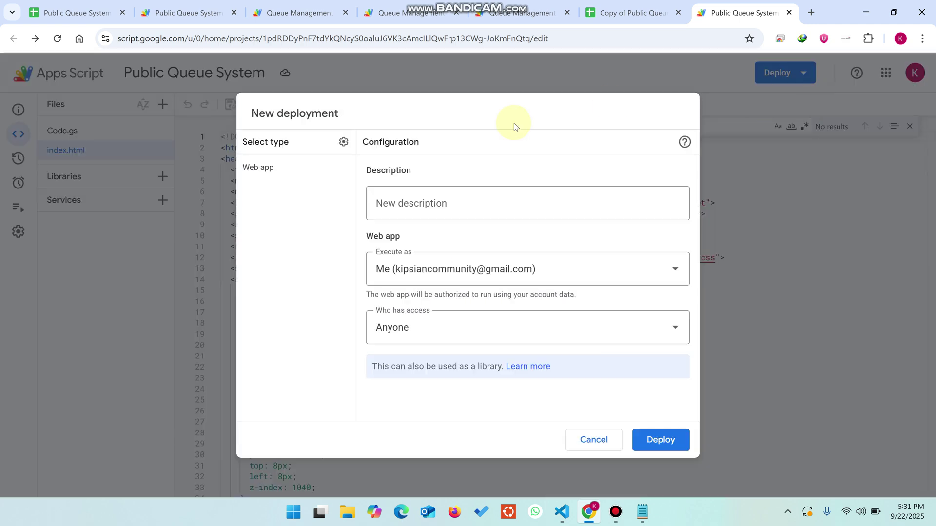
- Deploy the web app with access set to Anyone
left_click(424, 333)
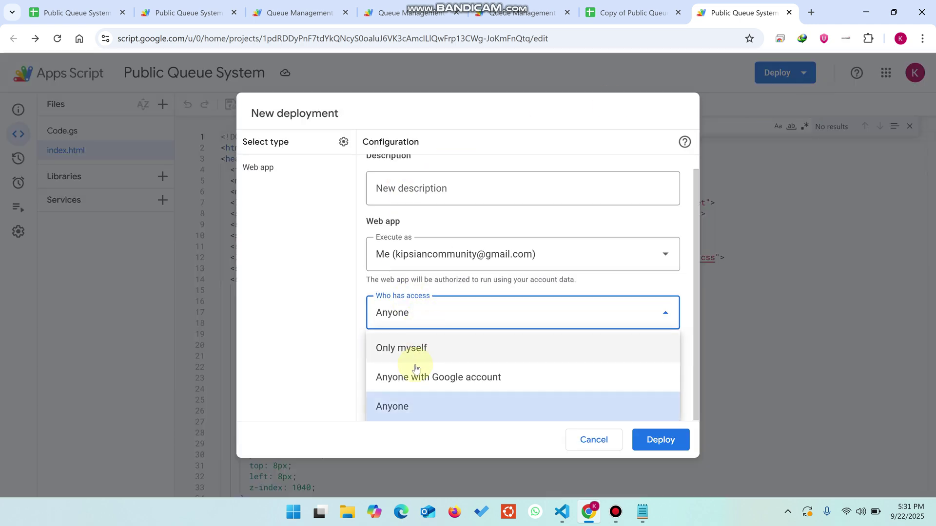
left_click(399, 404)
left_click(661, 440)
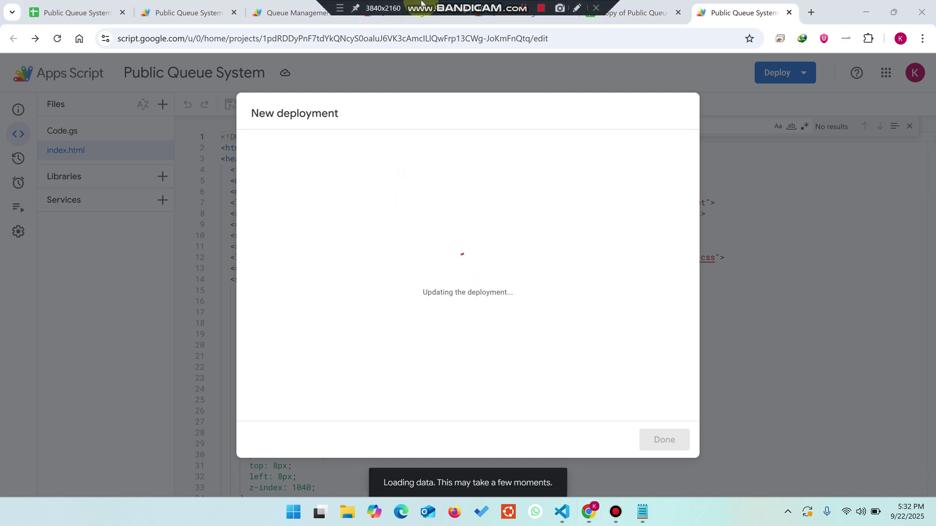
- Authorize the unverified Public Queue System app for Google Sheets and copy the web app URL
left_click(312, 173)
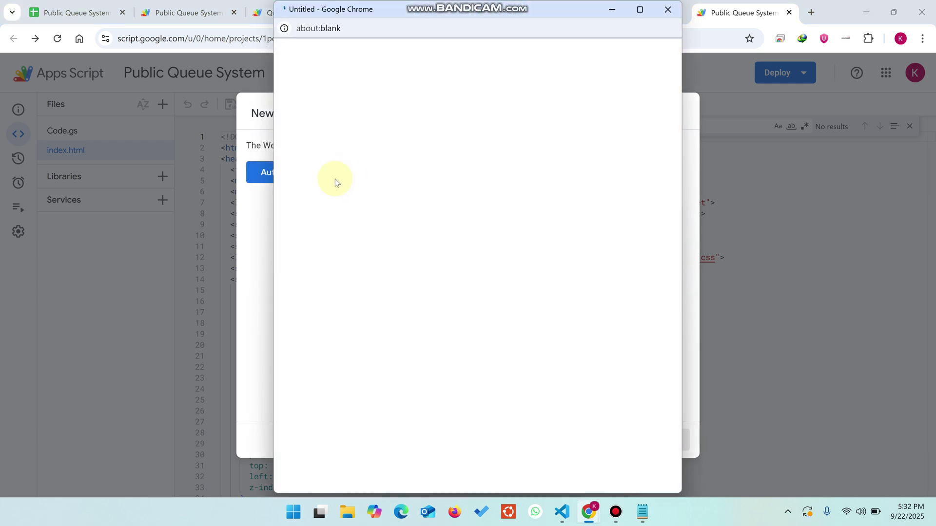
left_click(418, 228)
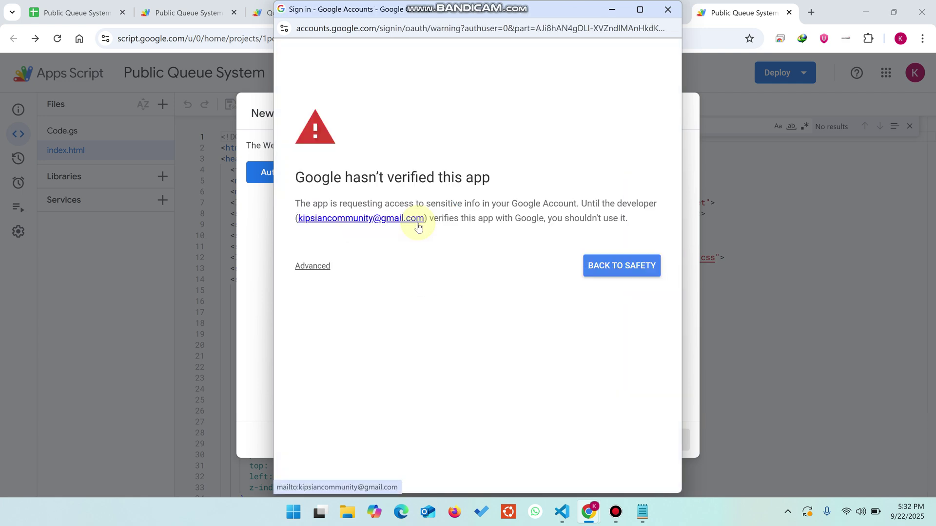
left_click(302, 266)
left_click(339, 355)
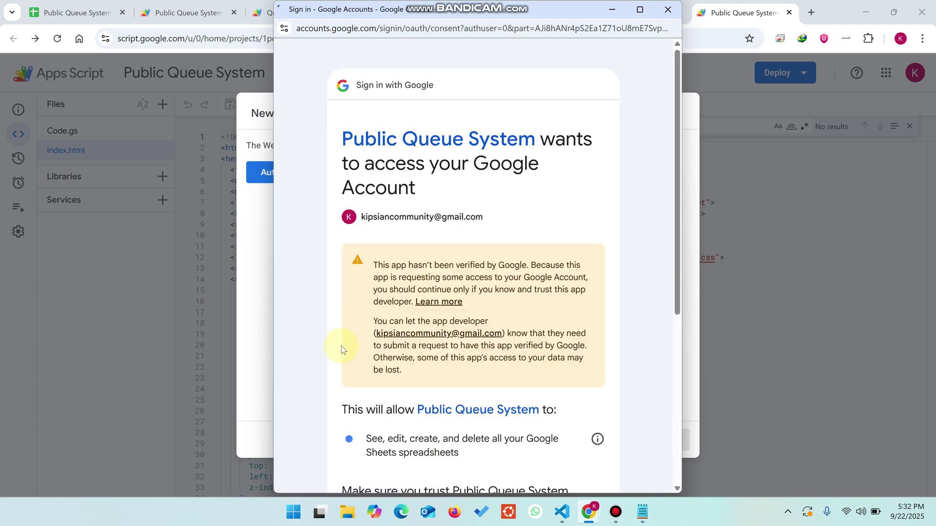
scroll(568, 292, "down", 5)
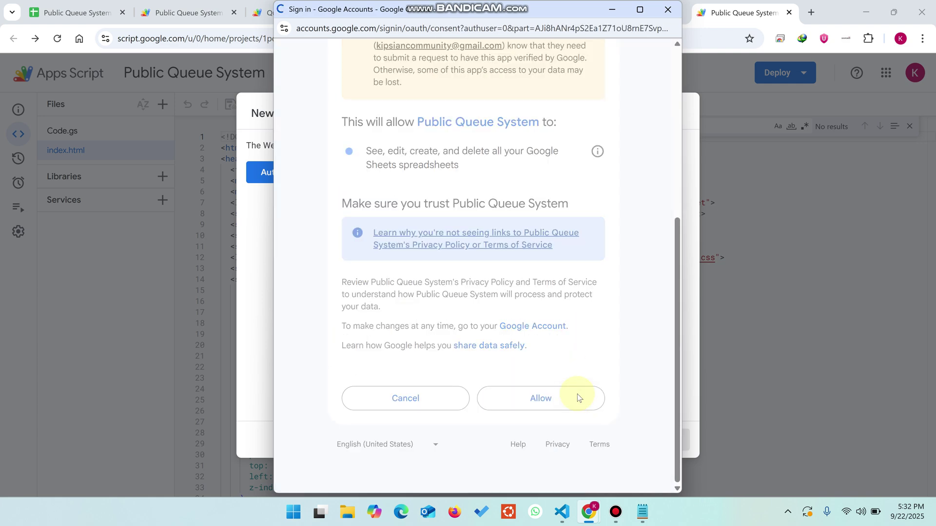
left_click(578, 396)
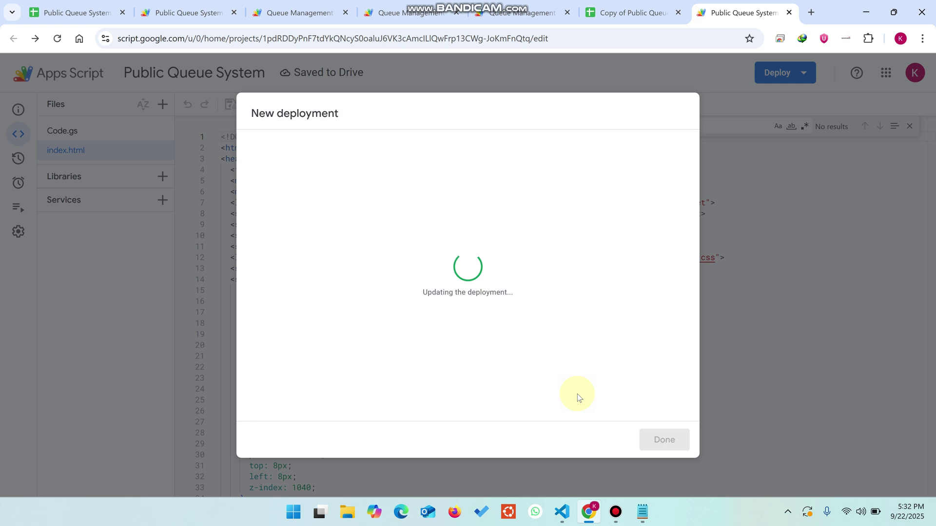
left_click(264, 328)
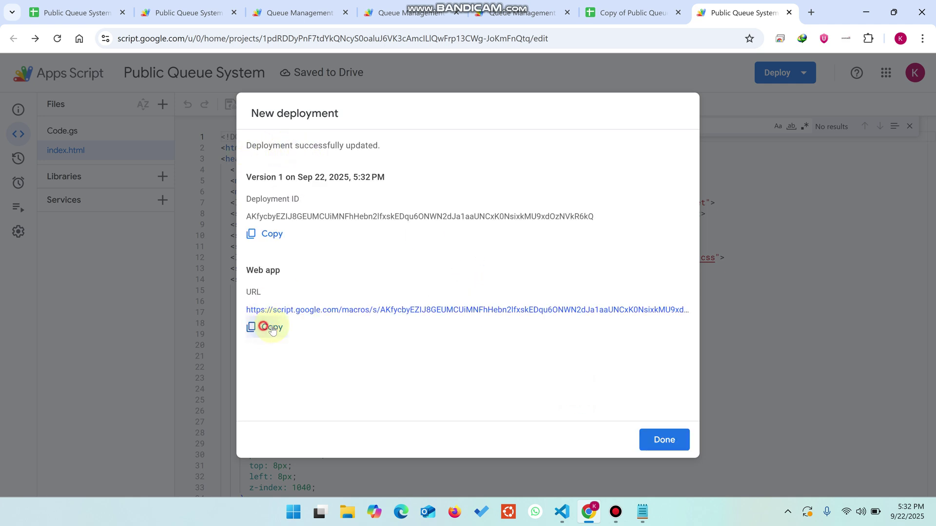
- Load the new web app URL in new browser tabs
left_click(811, 12)
key("ctrl+v")
key("Return")
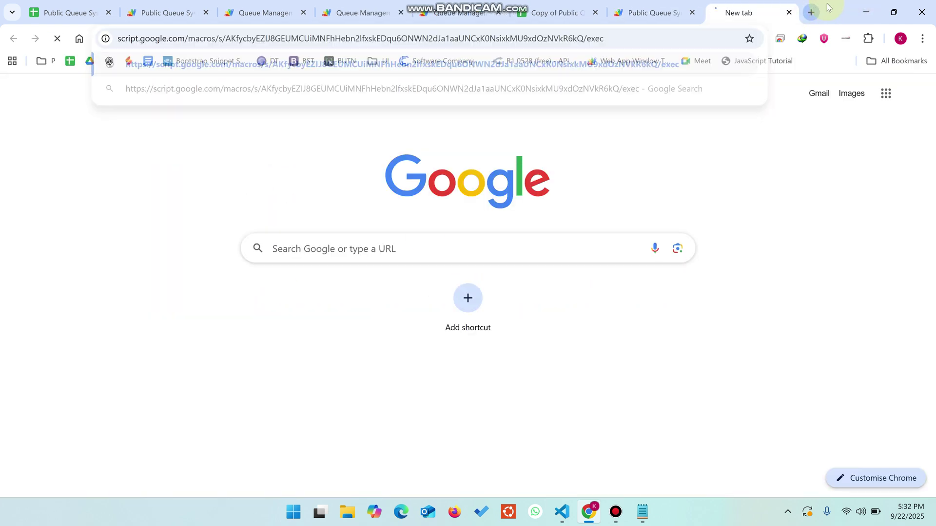
left_click(811, 13)
key("ctrl+v")
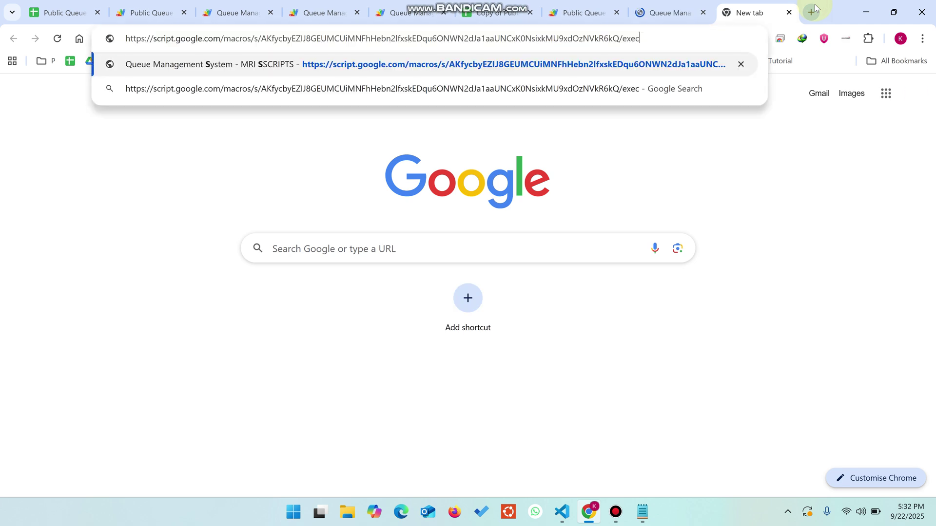
key("Return")
- Dismiss the Apps Script notice and open the All Counters list on the queue page
left_click(675, 8)
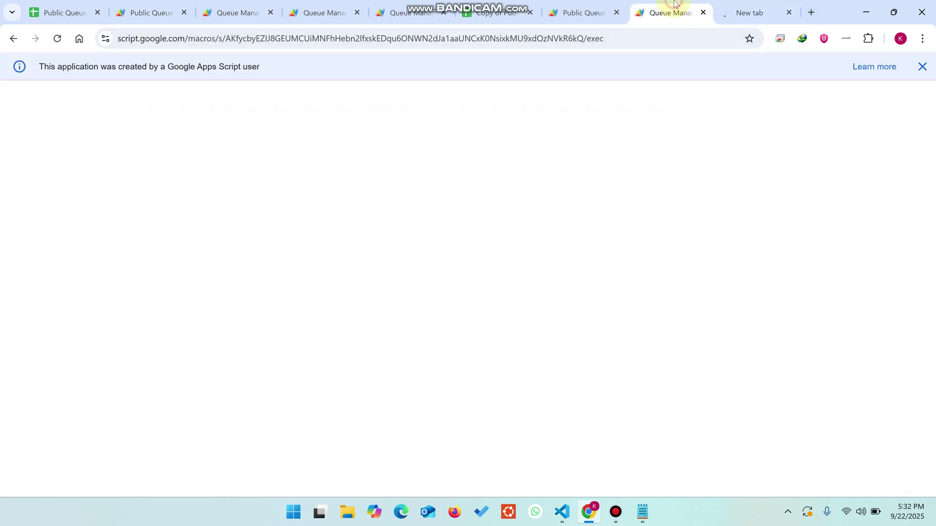
left_click(922, 66)
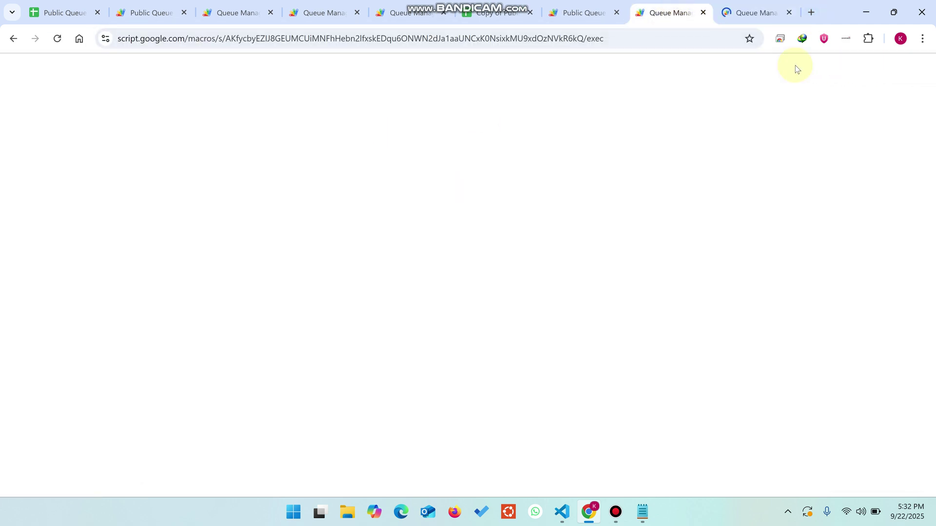
left_click(746, 4)
left_click(681, 4)
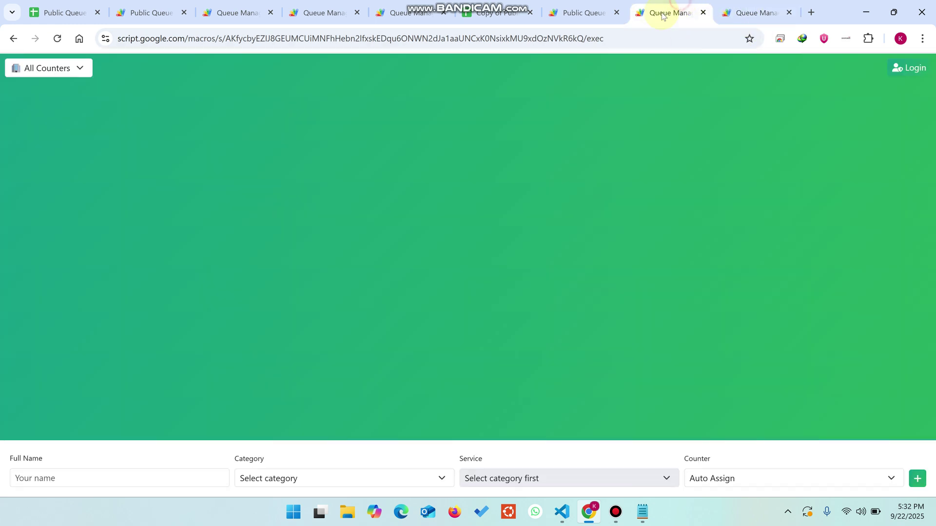
left_click(51, 75)
left_click(156, 112)
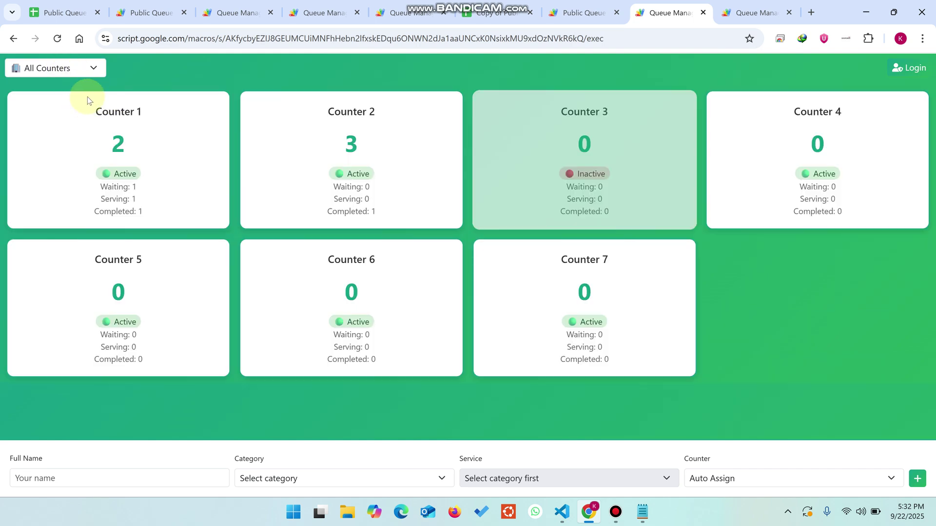
left_click(76, 71)
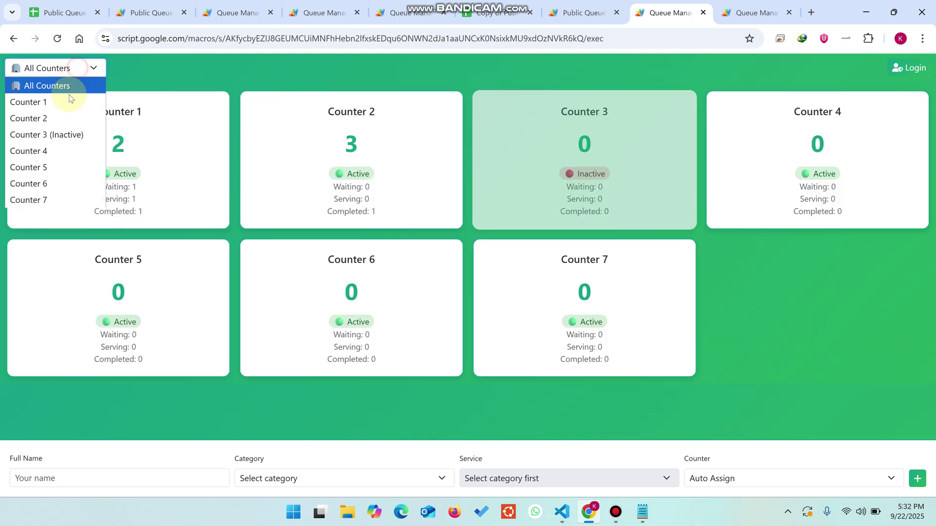